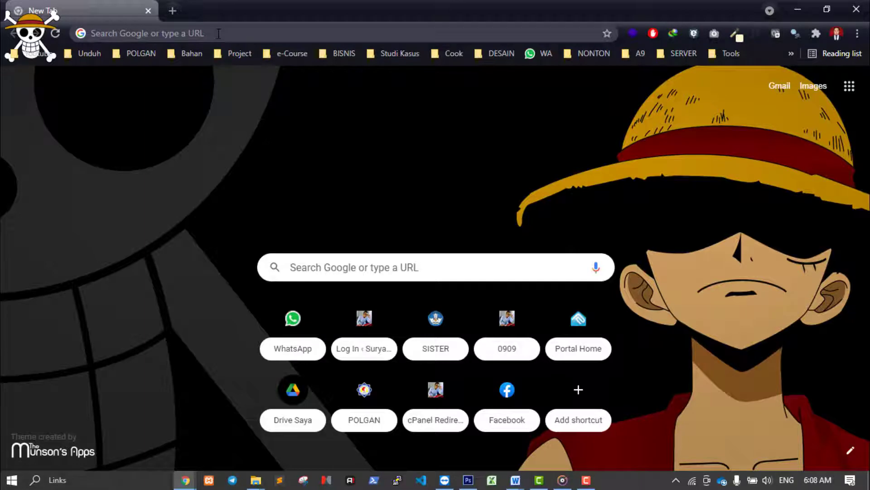
# Open clientzone.rumahweb.com and log in to the client area.
pyautogui.click(218, 33)
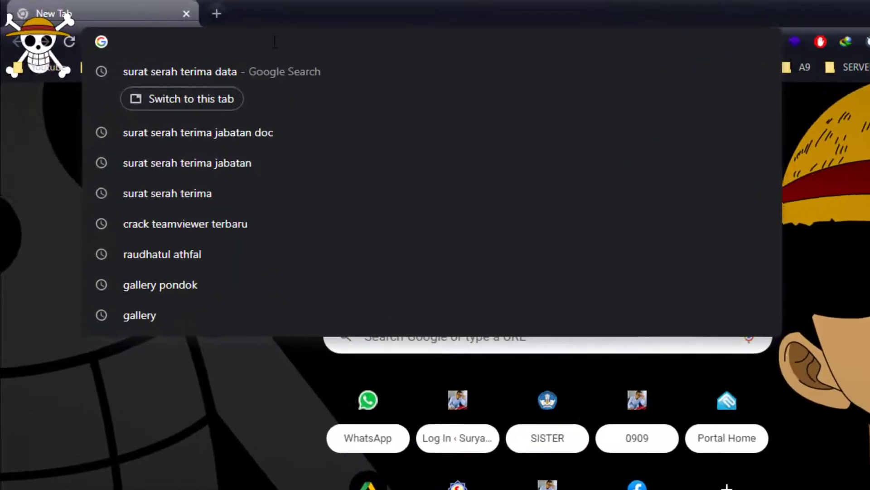
pyautogui.write('clientzone.rumahweb.com')
pyautogui.press('Return')
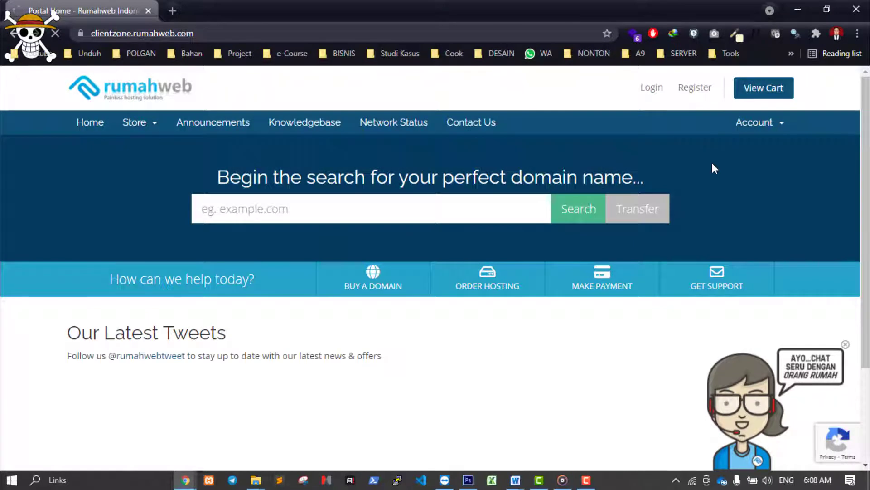
pyautogui.click(650, 89)
pyautogui.scroll(-3, 222, 253)
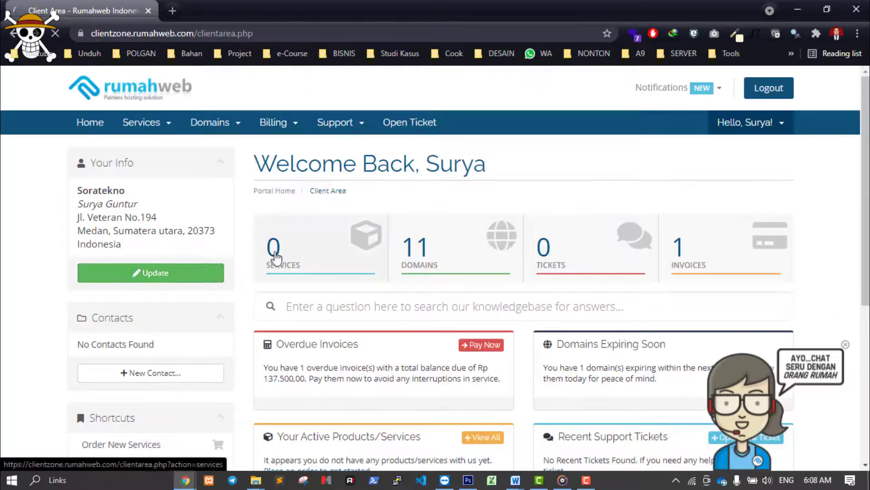
# Open the list of owned domains and go to the management page of clientarea.my.id.
pyautogui.click(414, 254)
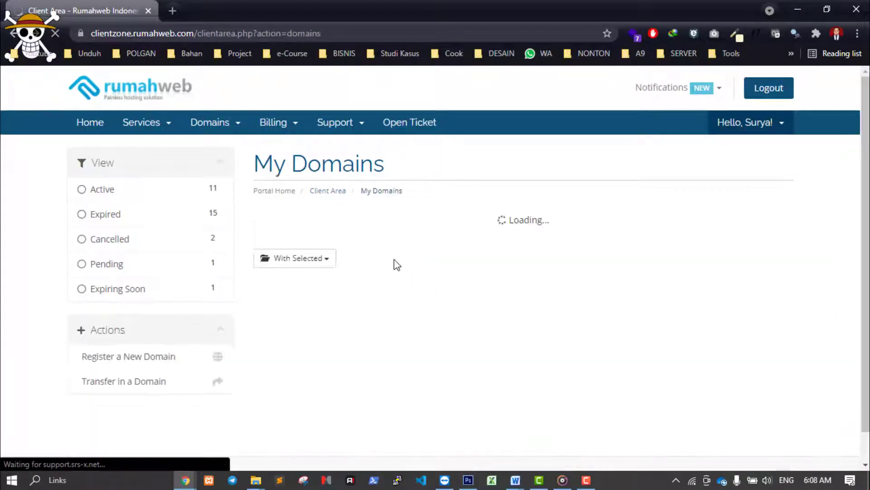
pyautogui.scroll(-3, 262, 300)
pyautogui.scroll(-2, 256, 299)
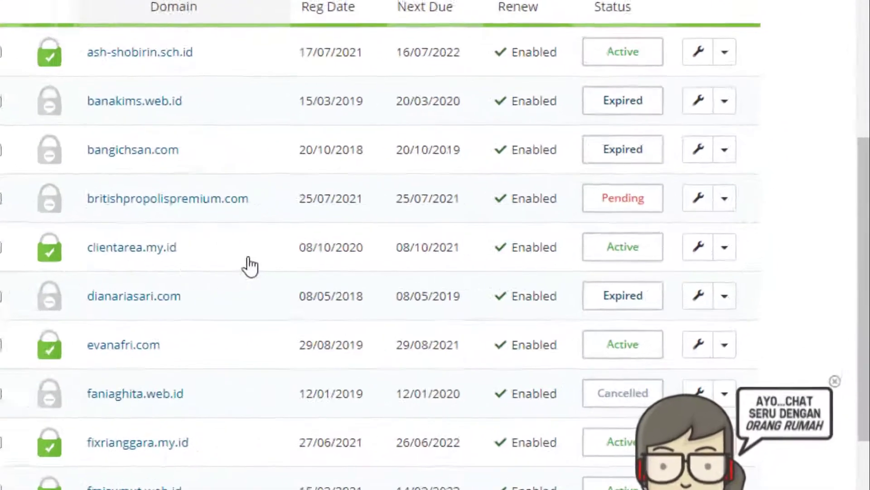
pyautogui.click(672, 247)
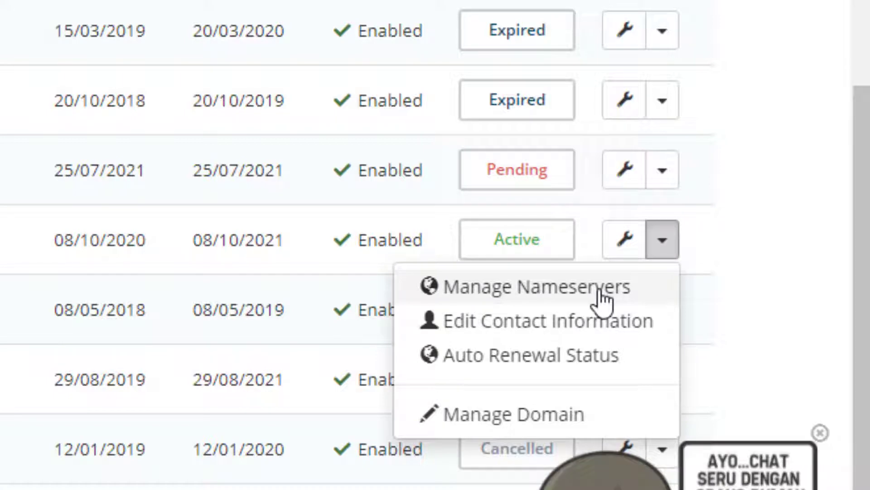
pyautogui.click(628, 248)
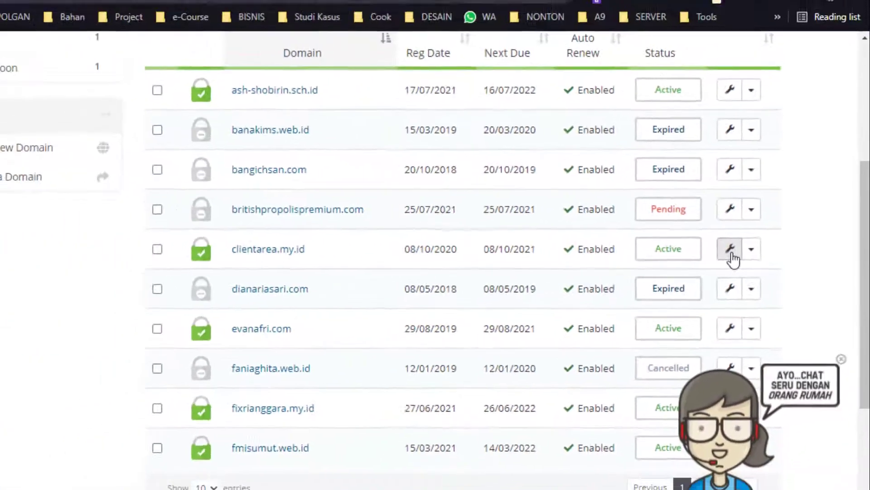
pyautogui.click(731, 250)
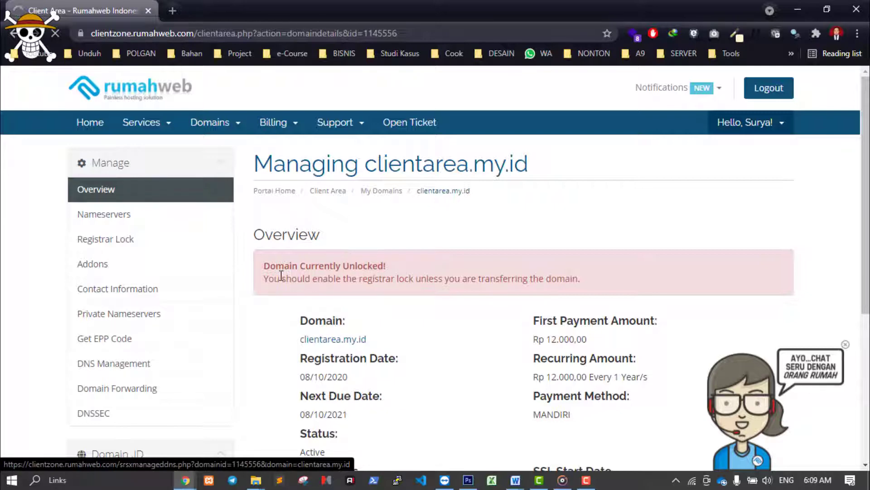
# Open the domain's nameserver settings and check the custom entries for Nameserver 1 and Nameserver 2.
pyautogui.scroll(-3, 258, 294)
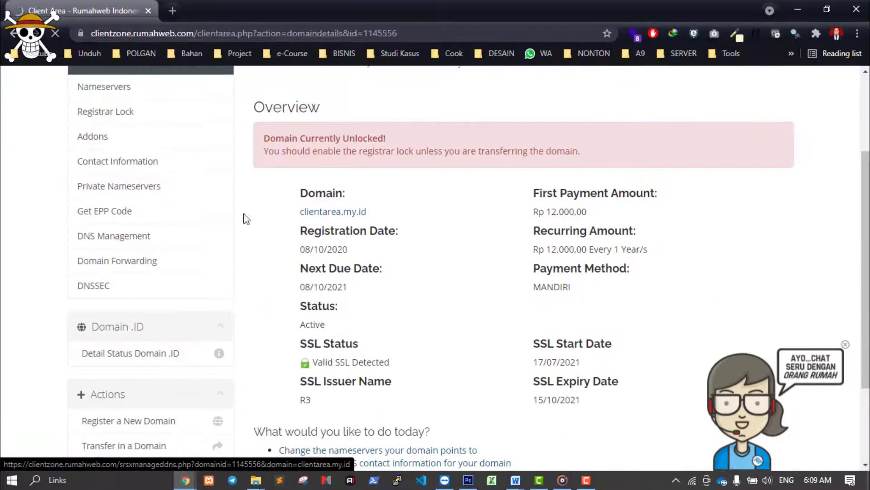
pyautogui.click(121, 89)
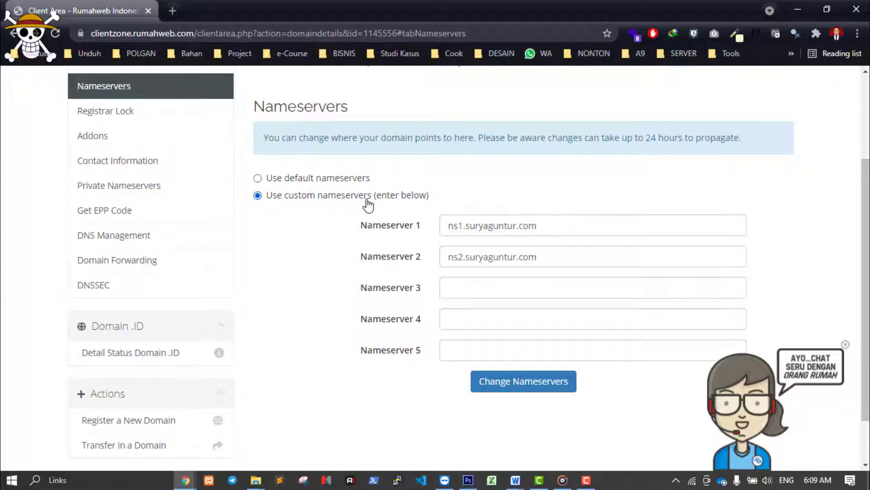
pyautogui.moveTo(540, 231)
pyautogui.mouseDown()
pyautogui.moveTo(458, 229)
pyautogui.moveTo(540, 229)
pyautogui.mouseUp()
pyautogui.click(459, 228)
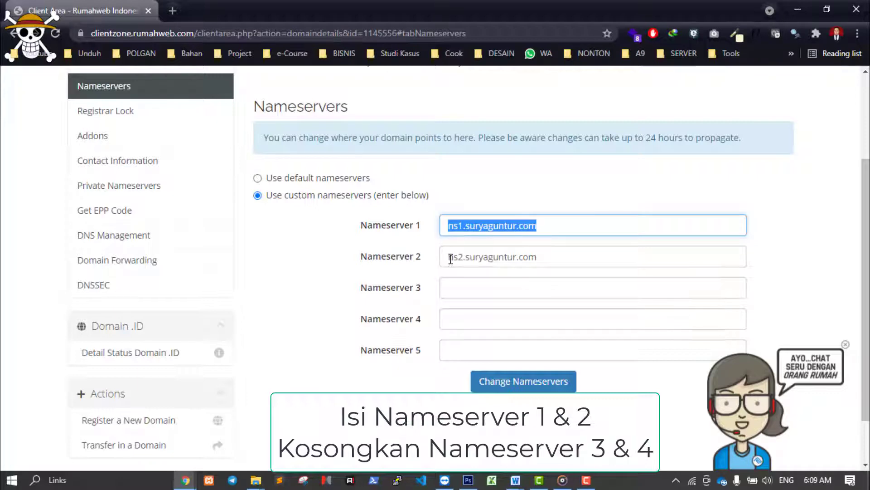
pyautogui.moveTo(451, 259); pyautogui.dragTo(584, 263)
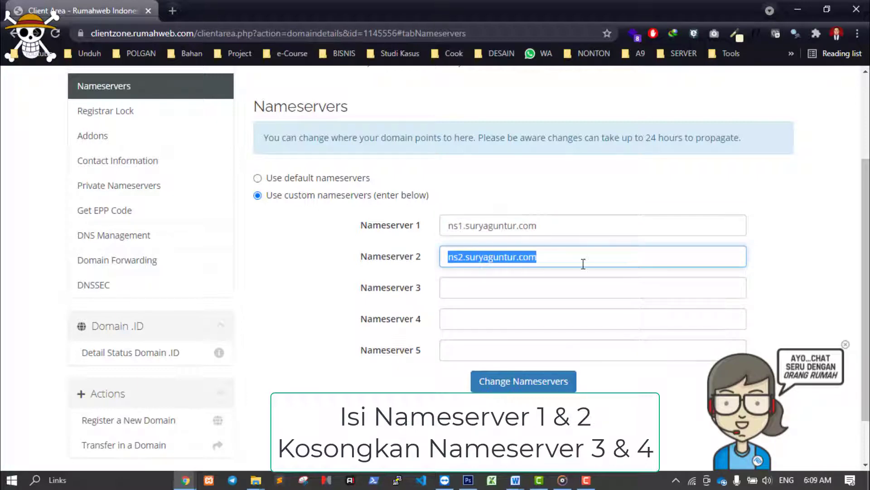
pyautogui.click(454, 370)
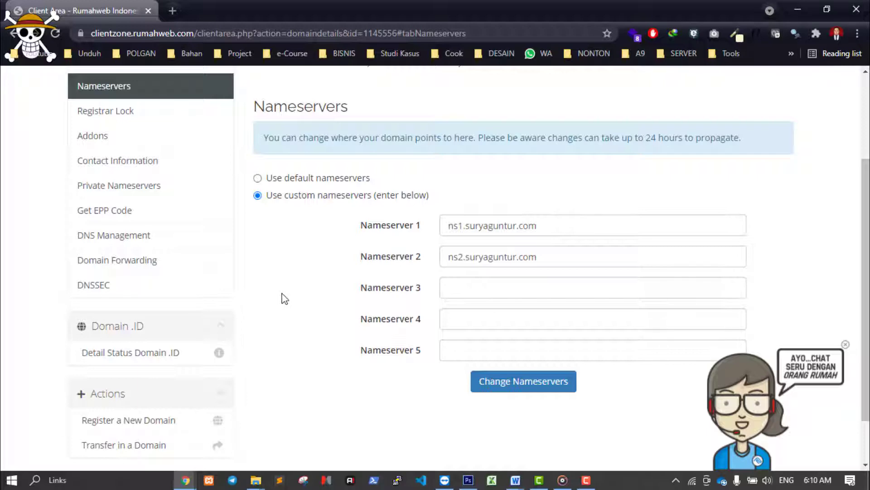
# Open clientarea.my.id in a new browser tab.
pyautogui.hotkey('ctrl', 't')
pyautogui.write('clientarea.my.id')
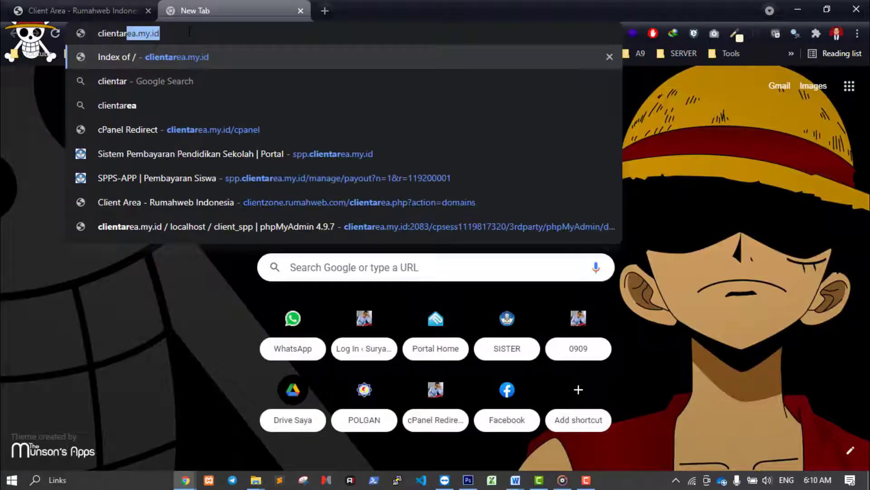
pyautogui.press('Return')
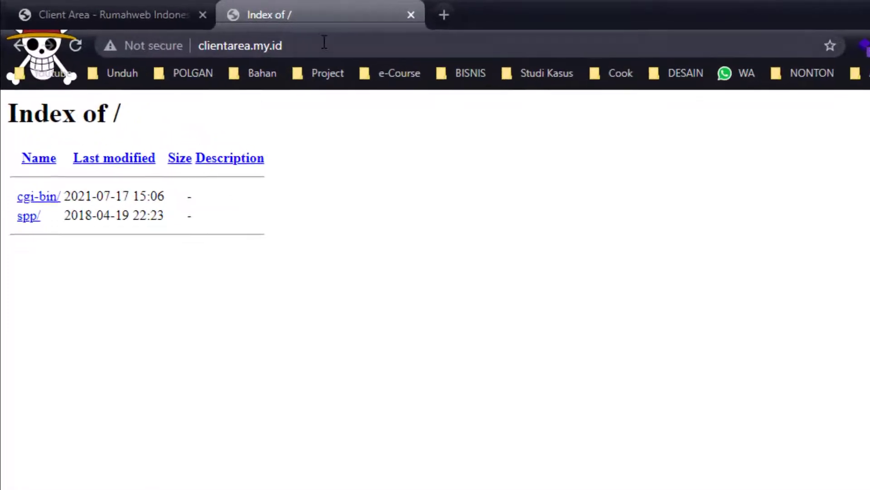
# Go to clientarea.my.id/cpanel and log in to cPanel with the saved credentials.
pyautogui.click(324, 42)
pyautogui.click(386, 48)
pyautogui.write('/')
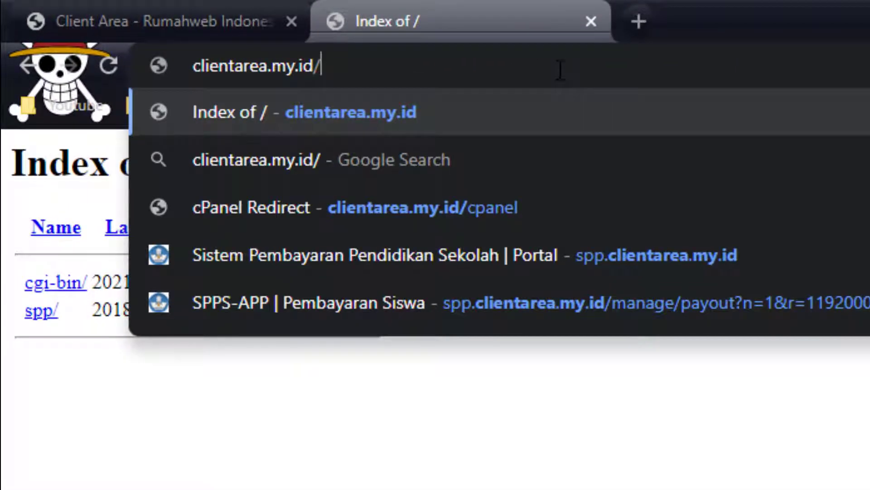
pyautogui.write('cpanel')
pyautogui.press('Return')
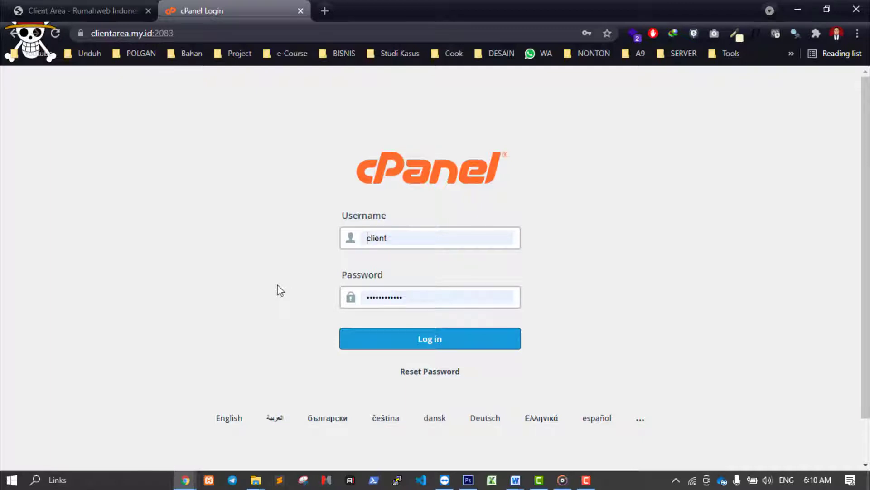
pyautogui.click(457, 346)
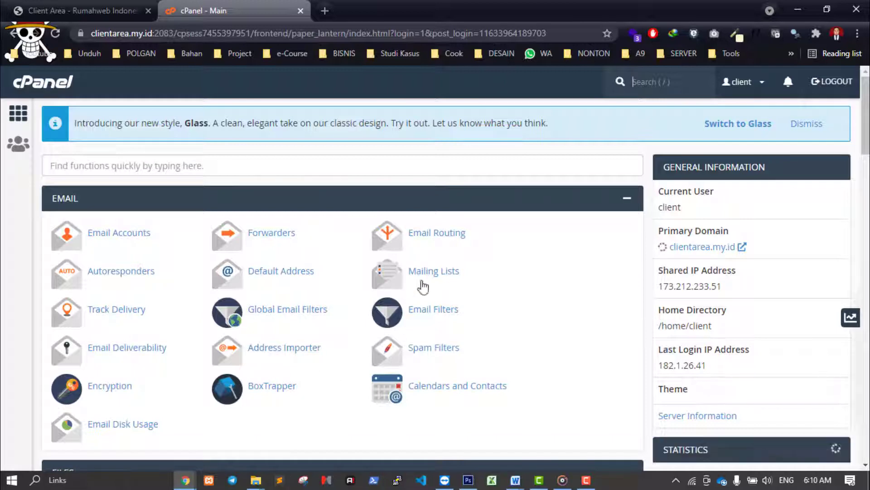
# Apply the Glass style to the cPanel interface and look over the main page with it.
pyautogui.scroll(-2, 522, 331)
pyautogui.scroll(2, 490, 320)
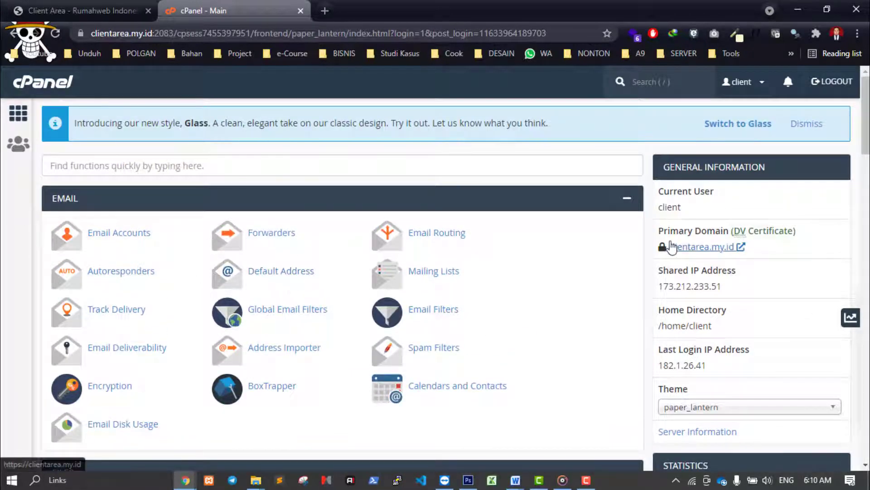
pyautogui.click(753, 91)
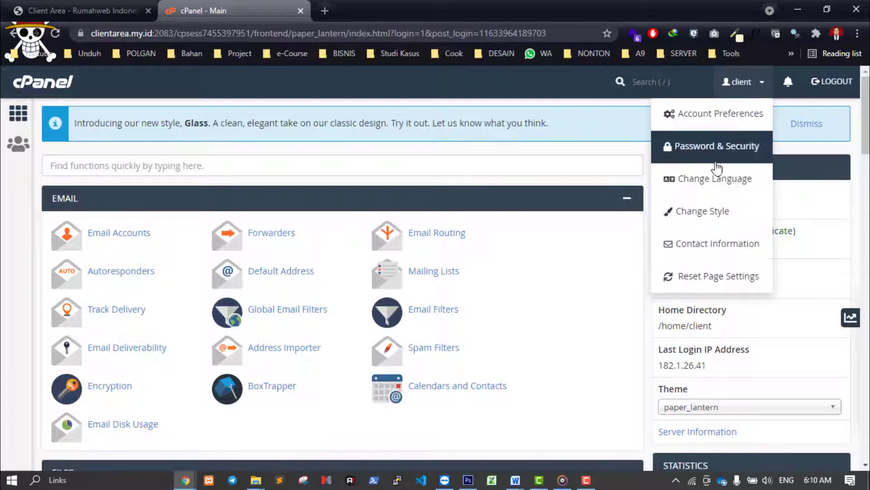
pyautogui.click(707, 215)
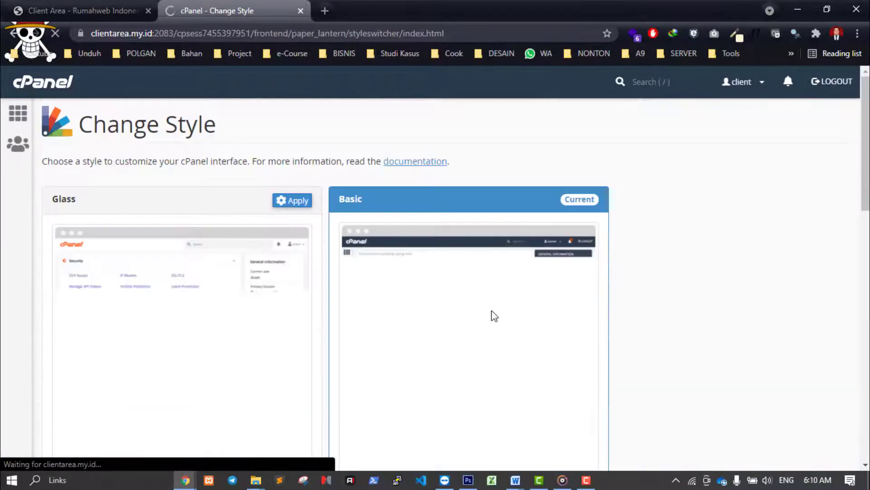
pyautogui.click(297, 201)
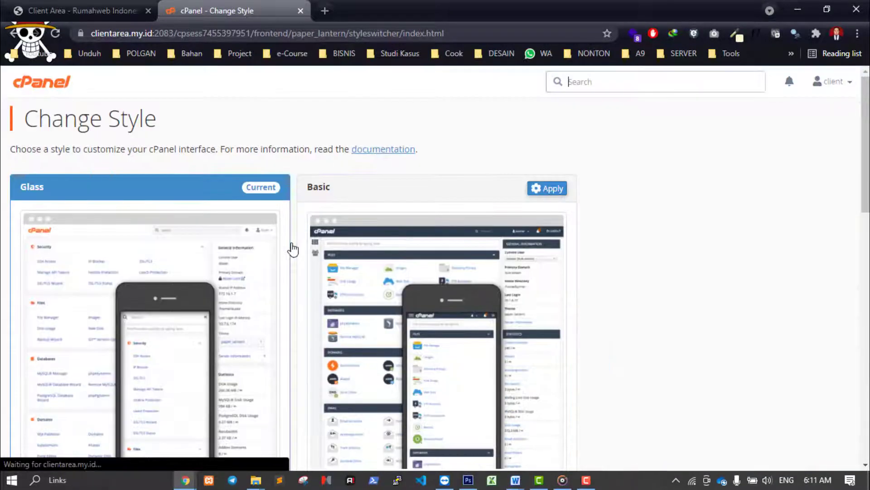
pyautogui.click(58, 78)
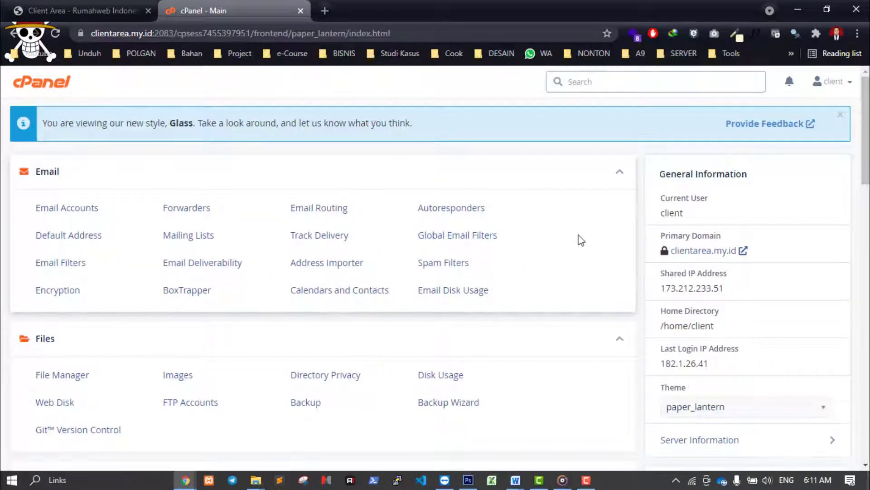
pyautogui.scroll(-4, 619, 297)
pyautogui.scroll(-10, 620, 298)
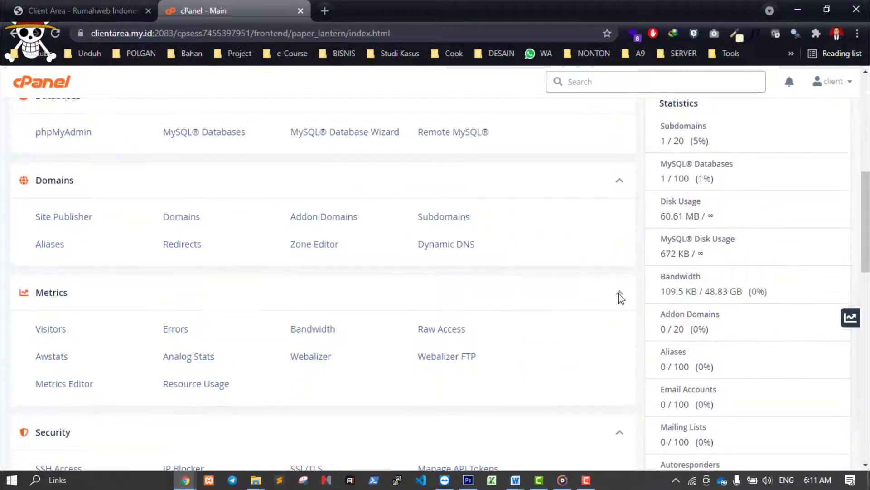
pyautogui.scroll(-8, 555, 281)
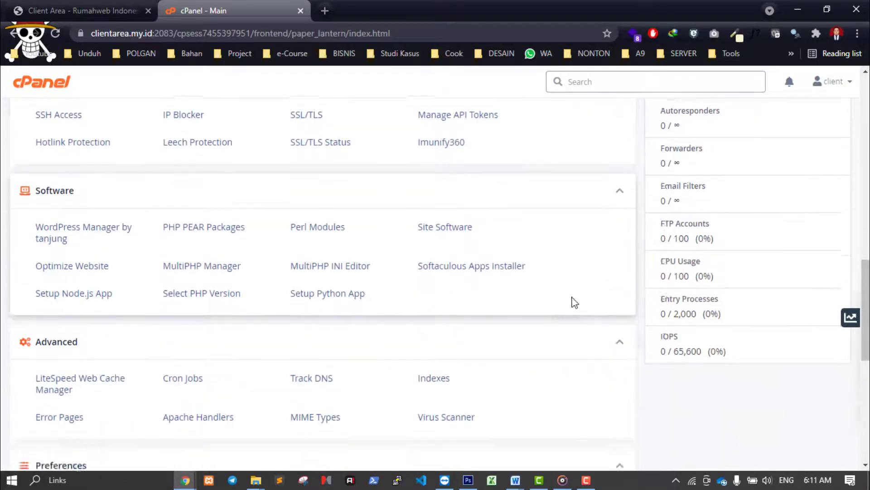
pyautogui.scroll(20, 663, 371)
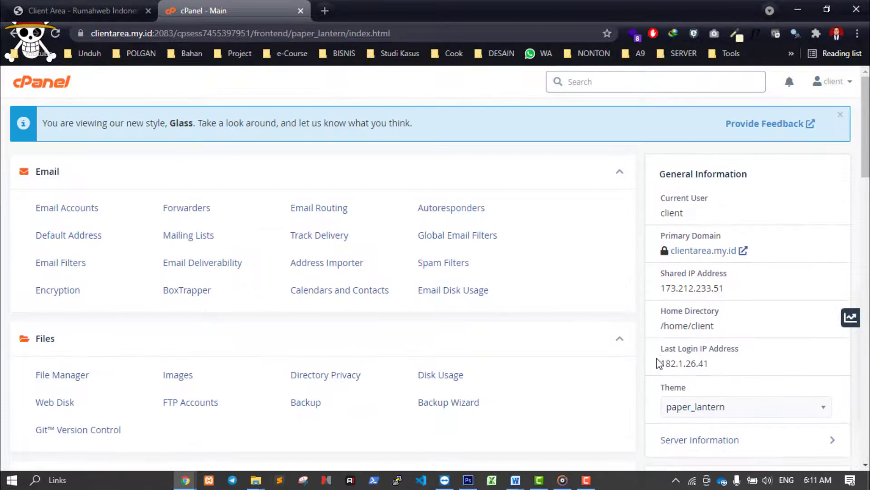
# Browse the available cPanel styles, apply the Dark style and view the main page.
pyautogui.click(790, 86)
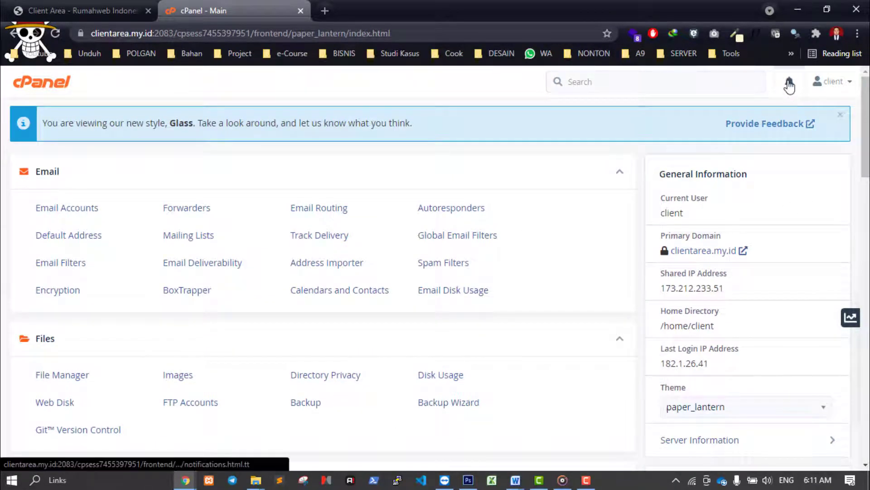
pyautogui.click(832, 81)
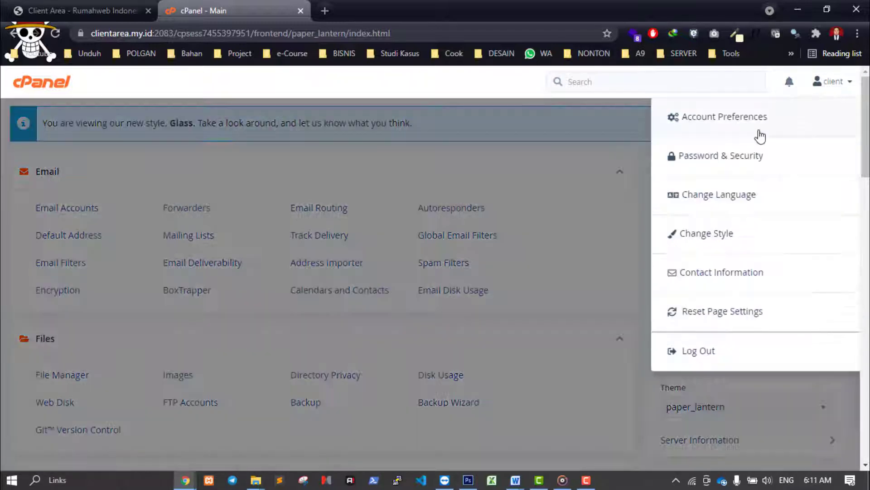
pyautogui.click(710, 235)
pyautogui.scroll(-7, 477, 334)
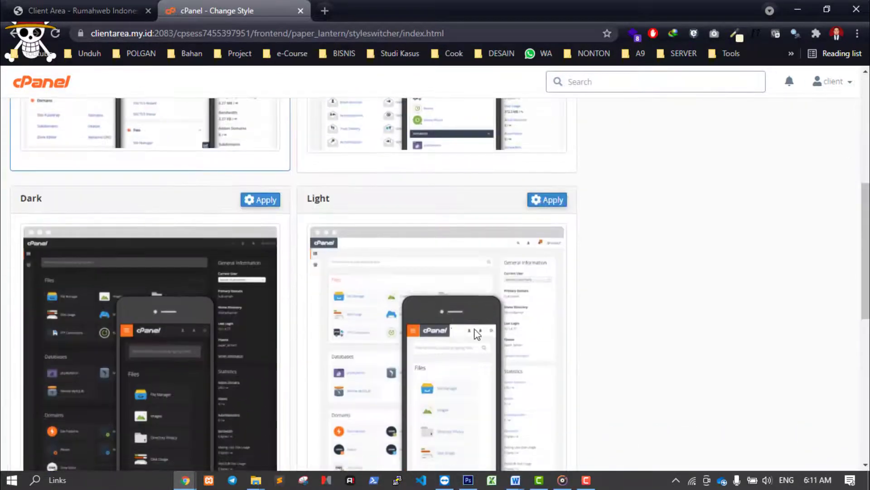
pyautogui.scroll(-10, 477, 334)
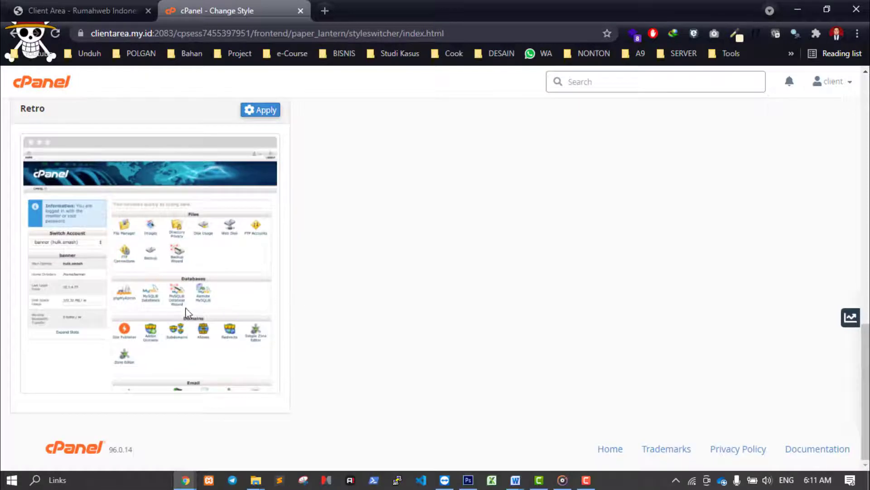
pyautogui.scroll(8, 186, 308)
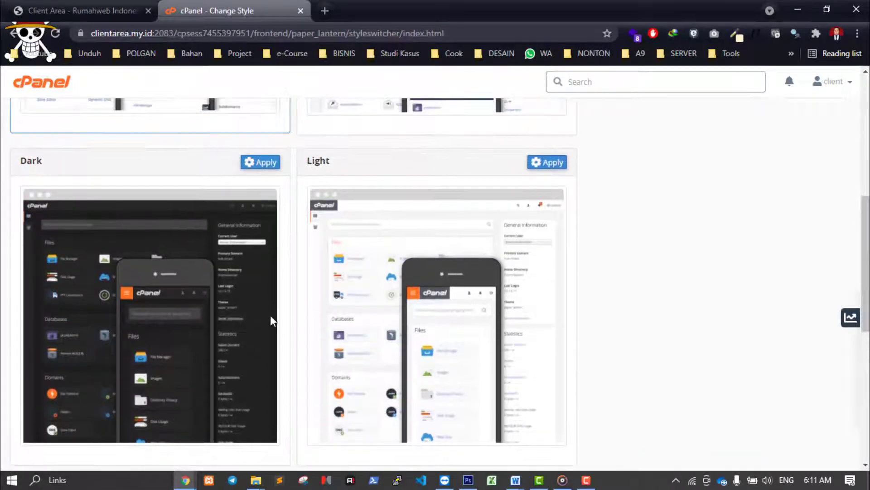
pyautogui.scroll(-3, 252, 307)
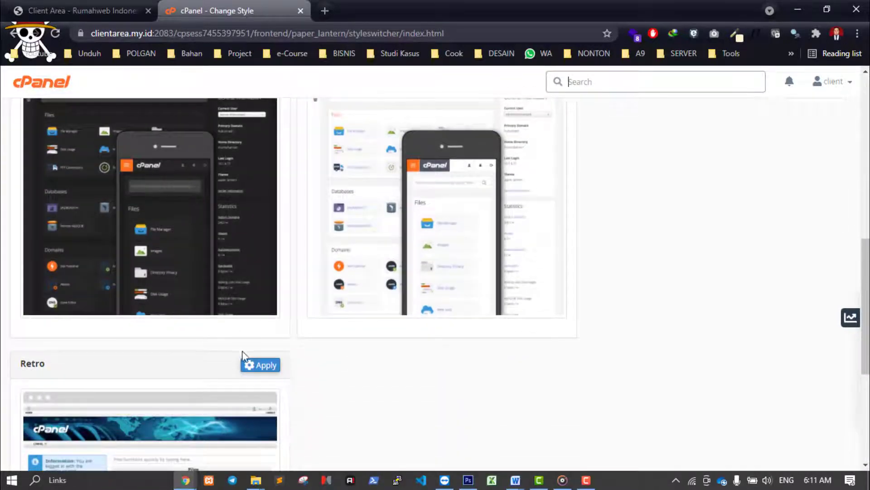
pyautogui.scroll(3, 245, 305)
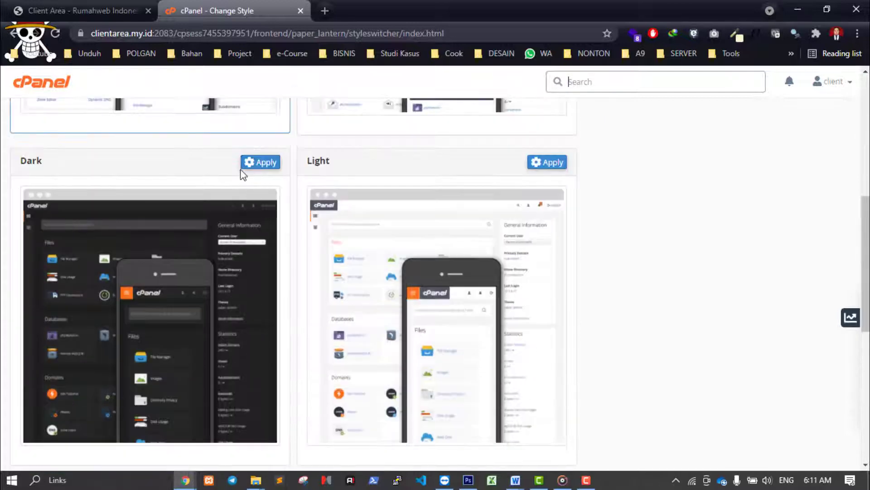
pyautogui.click(262, 163)
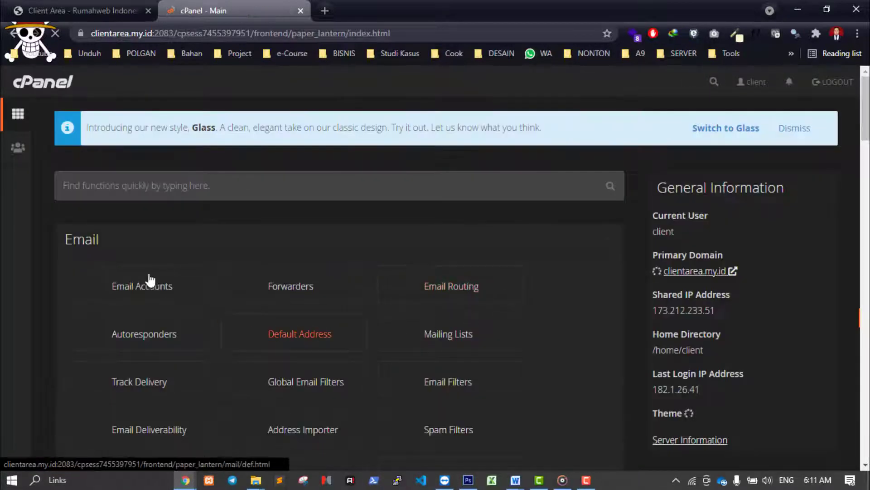
pyautogui.scroll(-2, 52, 276)
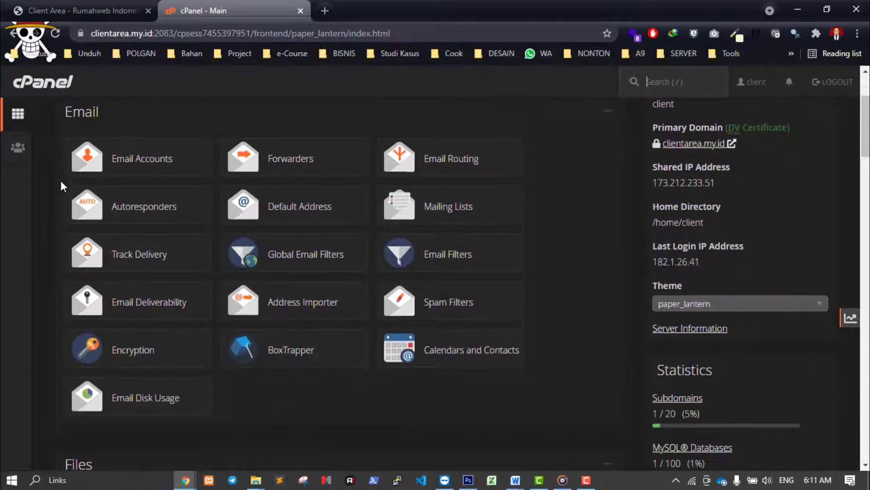
# Collapse the Email and Files sections on the cPanel main page, move Files above Email and expand Files again.
pyautogui.scroll(-6, 62, 185)
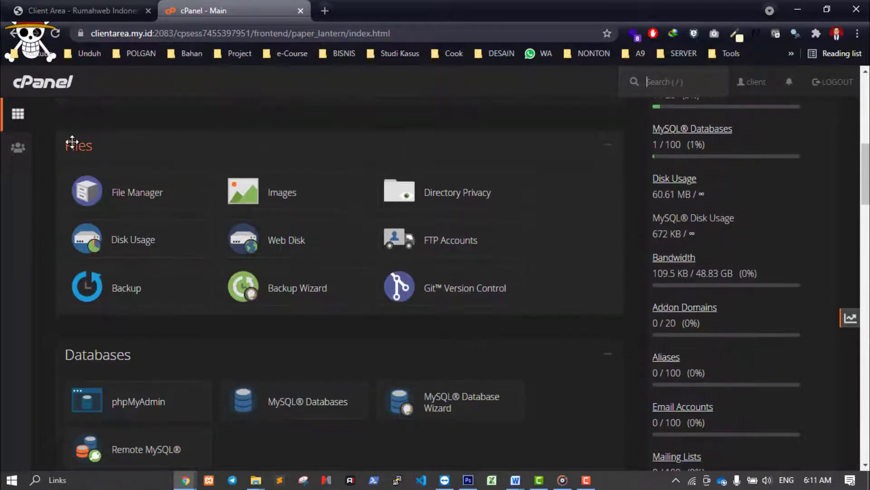
pyautogui.scroll(8, 597, 255)
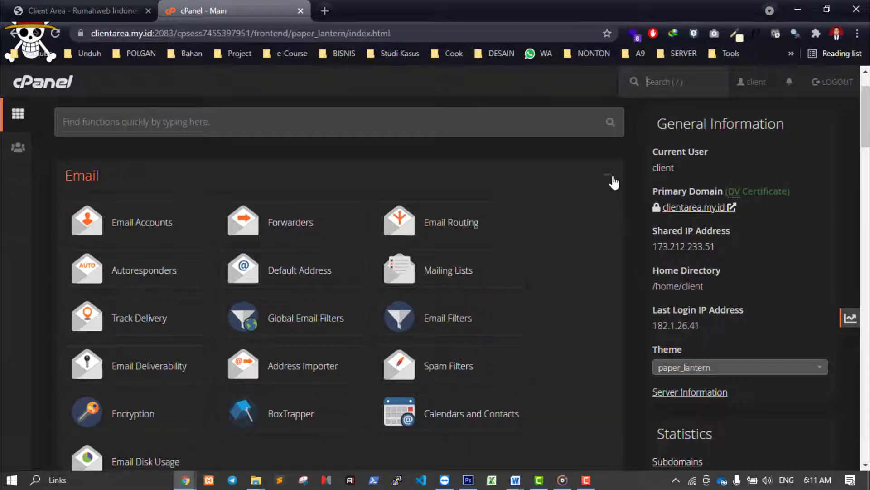
pyautogui.click(612, 179)
pyautogui.click(613, 235)
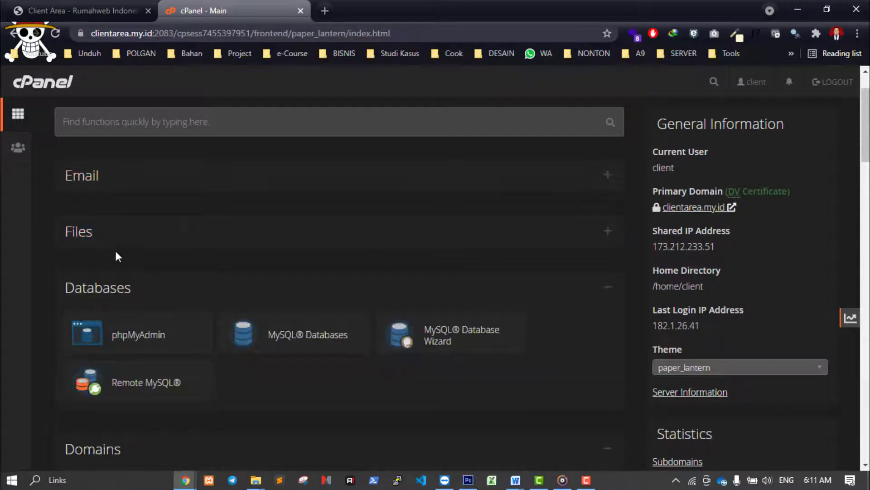
pyautogui.moveTo(74, 183); pyautogui.dragTo(94, 226)
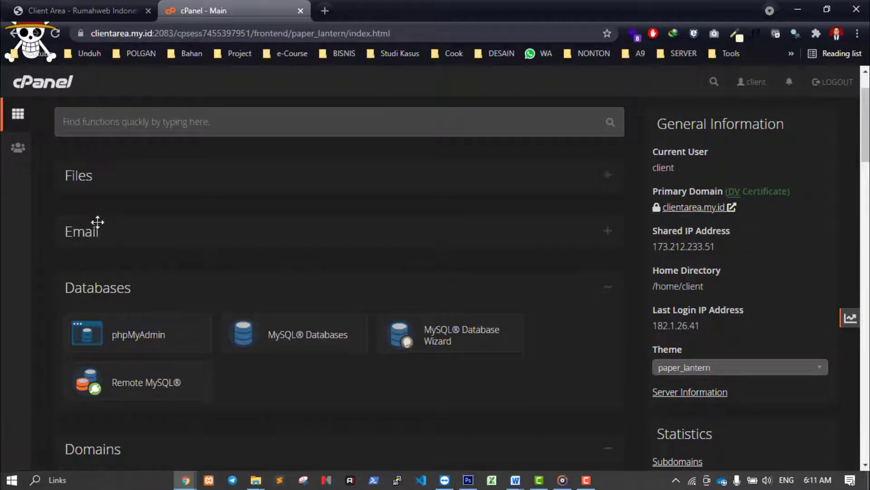
pyautogui.click(603, 183)
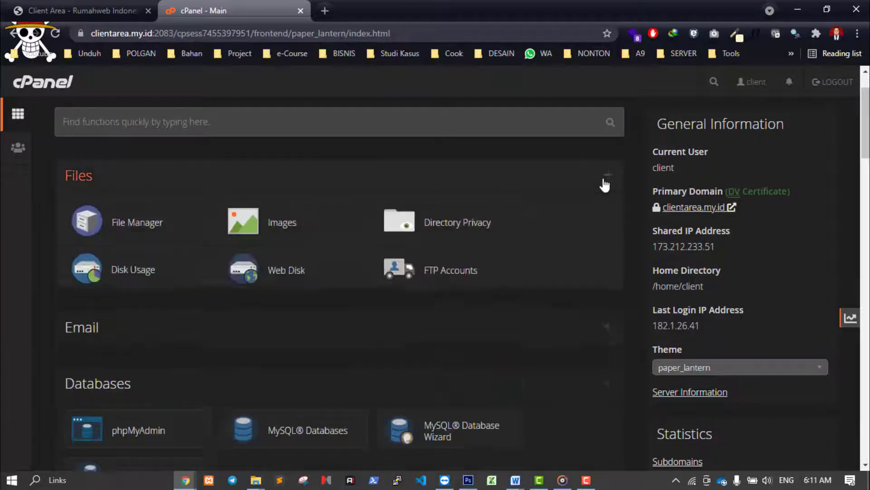
# Open the File Manager from the Files section and show the contents of the public_html folder.
pyautogui.click(134, 225)
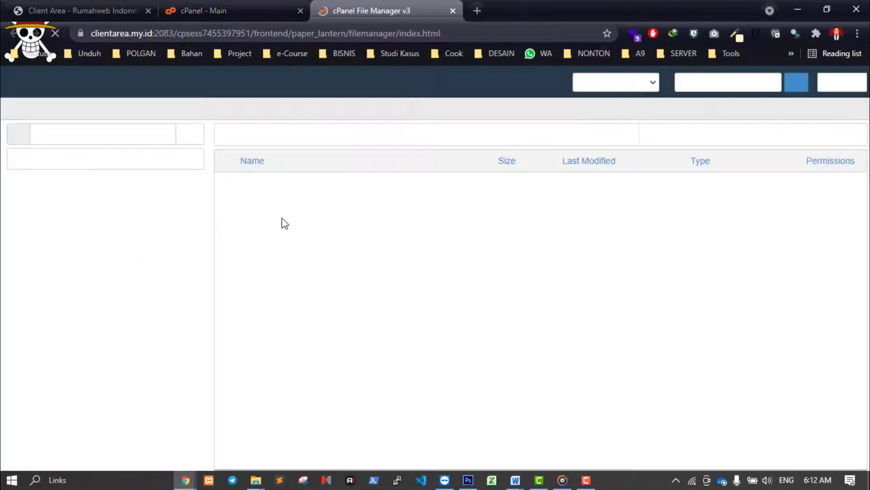
pyautogui.click(91, 389)
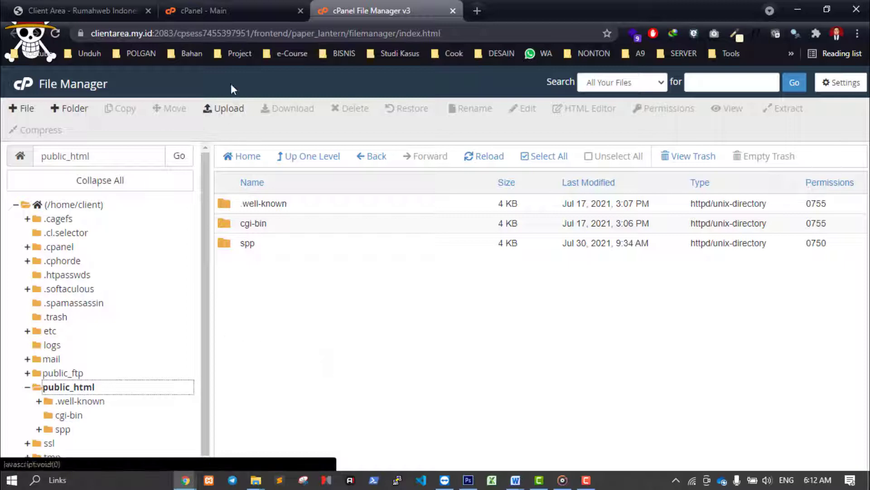
pyautogui.click(252, 12)
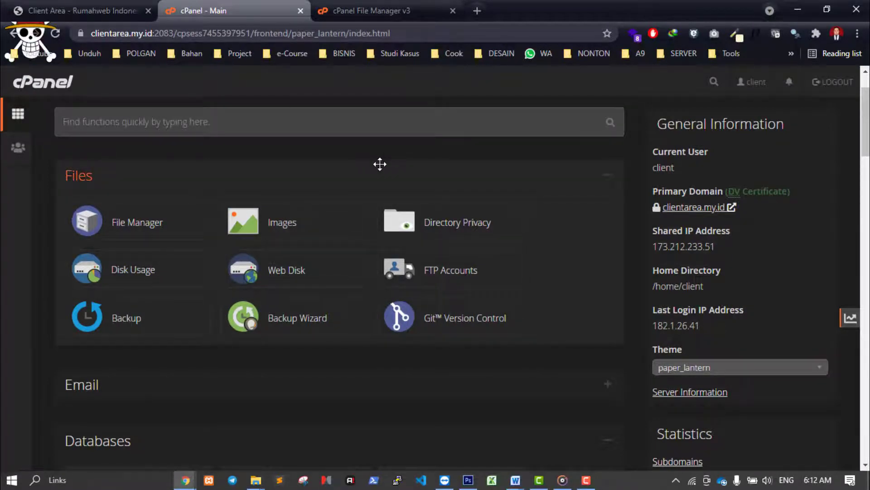
pyautogui.click(393, 7)
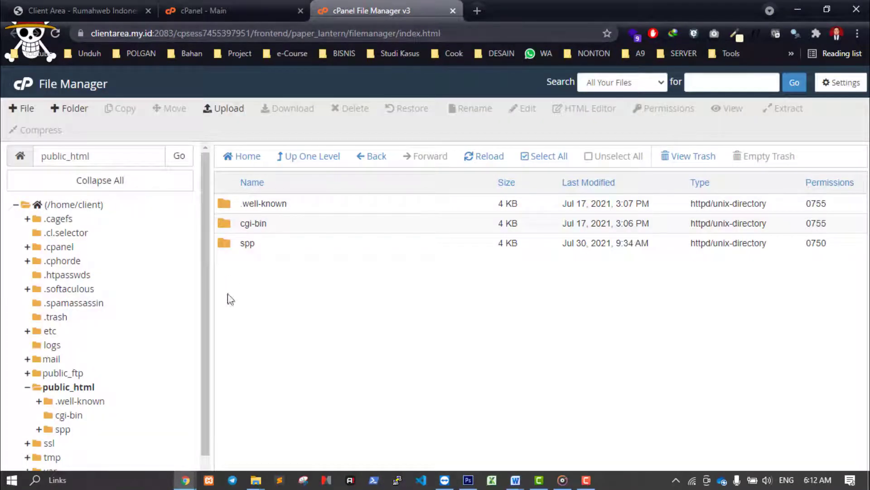
# Move the .well-known and cgi-bin folders in public_html to the trash without permanently deleting them.
pyautogui.click(288, 207)
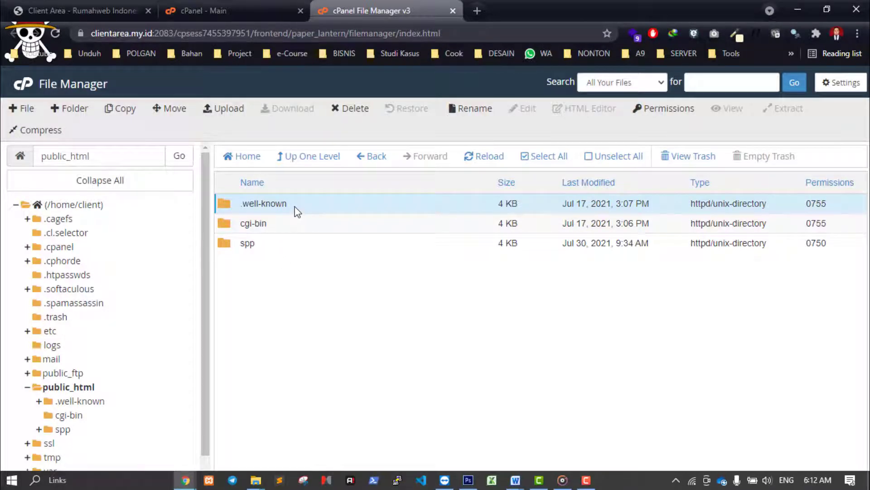
pyautogui.click(272, 226)
pyautogui.click(270, 245)
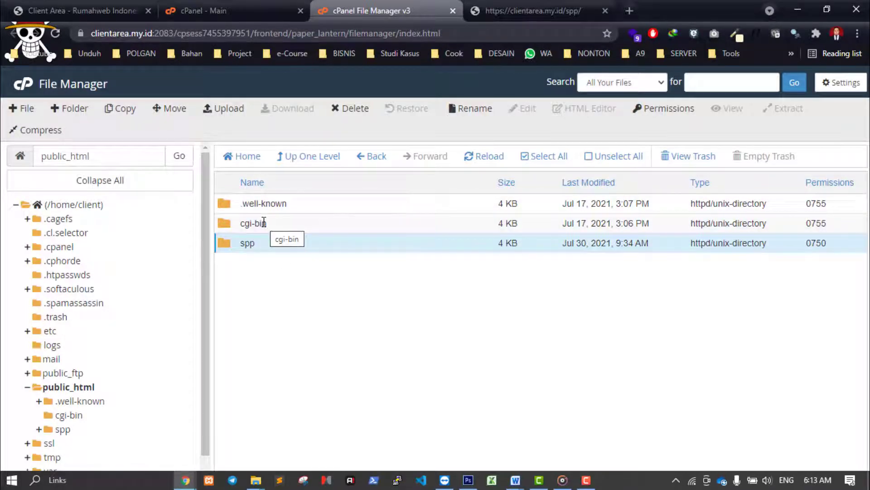
pyautogui.click(264, 222)
pyautogui.keyDown('ctrl'); pyautogui.click(286, 204); pyautogui.keyUp('ctrl')
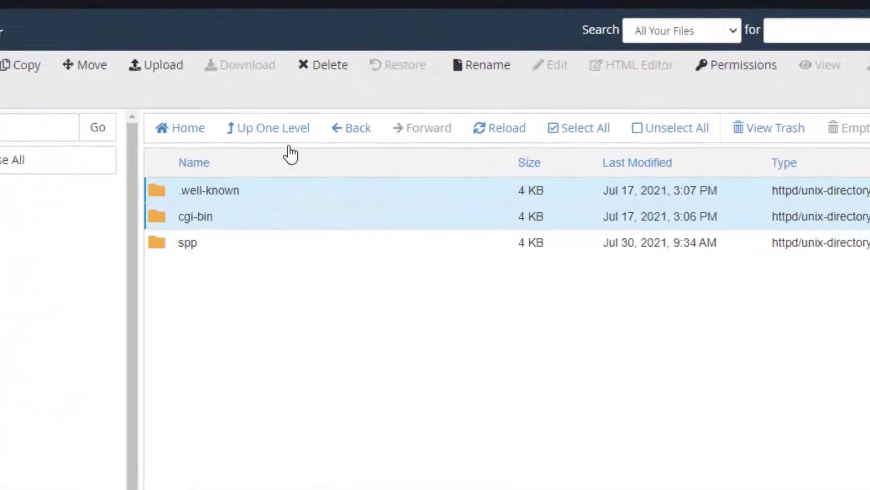
pyautogui.click(350, 108)
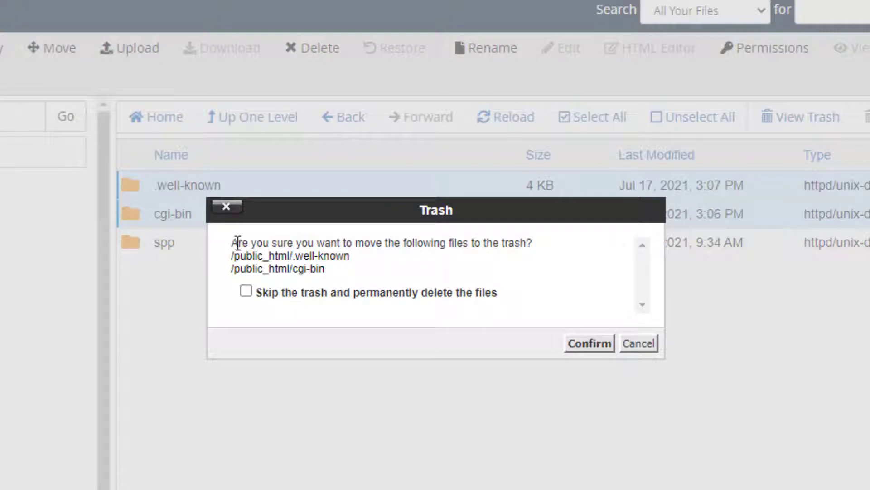
pyautogui.moveTo(238, 244); pyautogui.dragTo(522, 242)
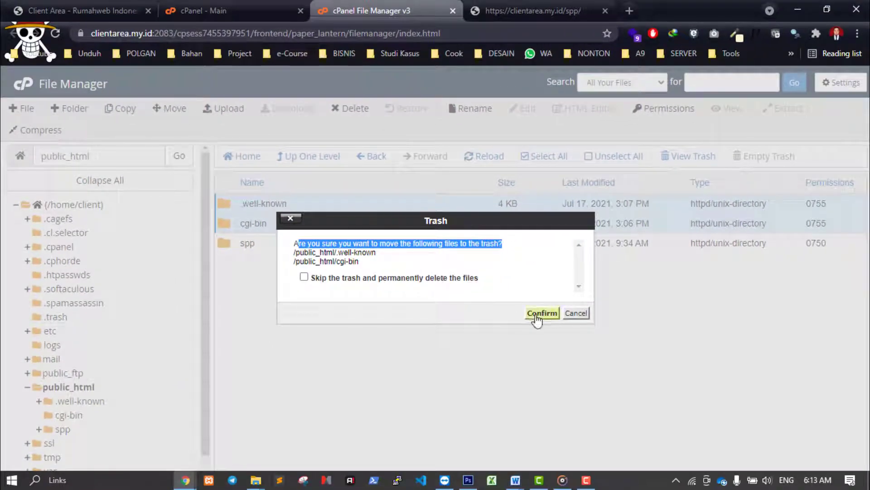
pyautogui.click(315, 249)
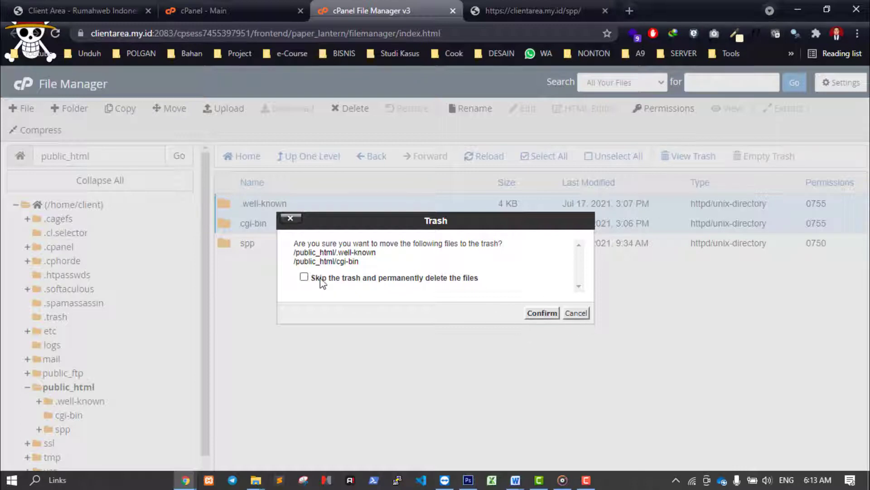
pyautogui.click(543, 314)
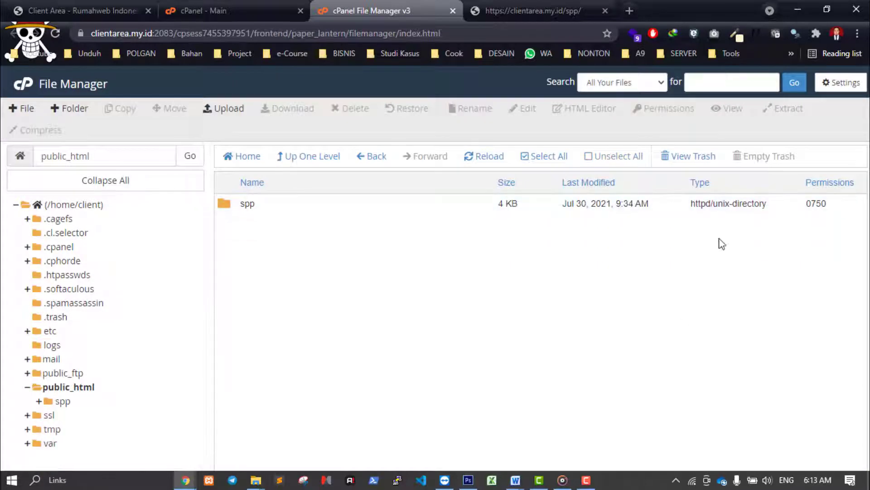
# View the trash and restore the .well-known and cgi-bin folders from it.
pyautogui.click(695, 163)
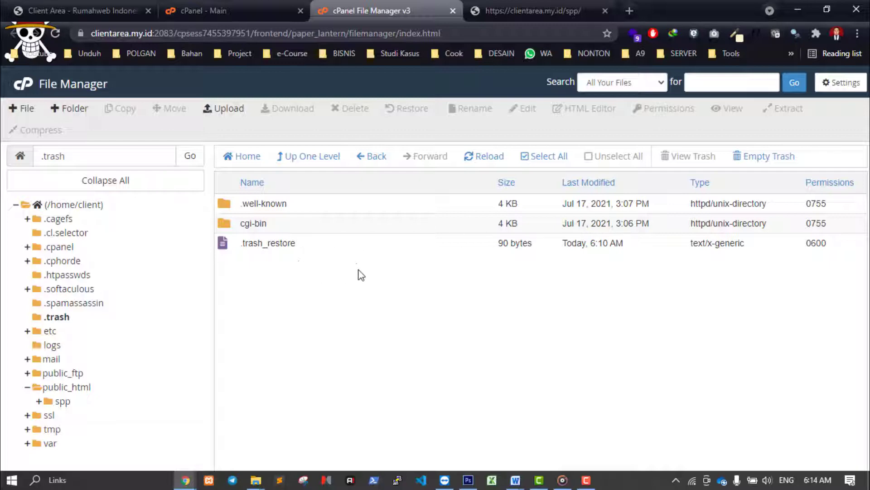
pyautogui.click(252, 205)
pyautogui.click(249, 223)
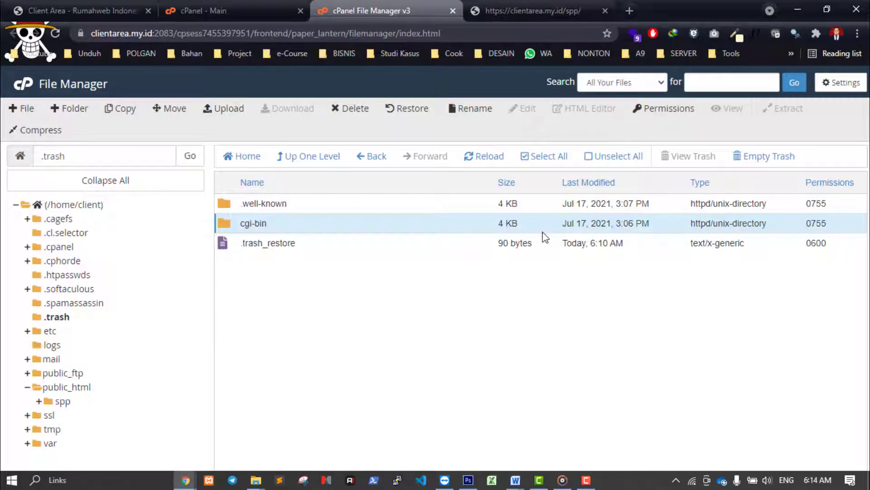
pyautogui.keyDown('ctrl'); pyautogui.click(295, 207); pyautogui.keyUp('ctrl')
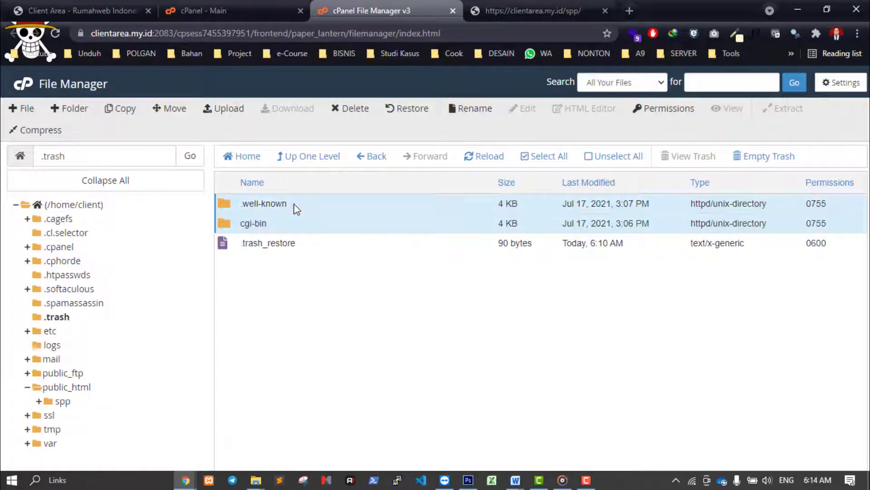
pyautogui.rightClick(295, 208)
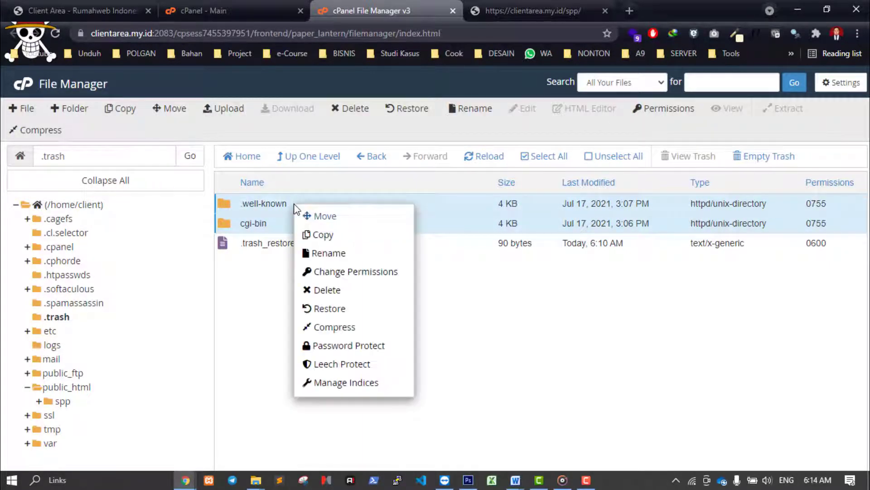
pyautogui.click(325, 311)
pyautogui.click(528, 300)
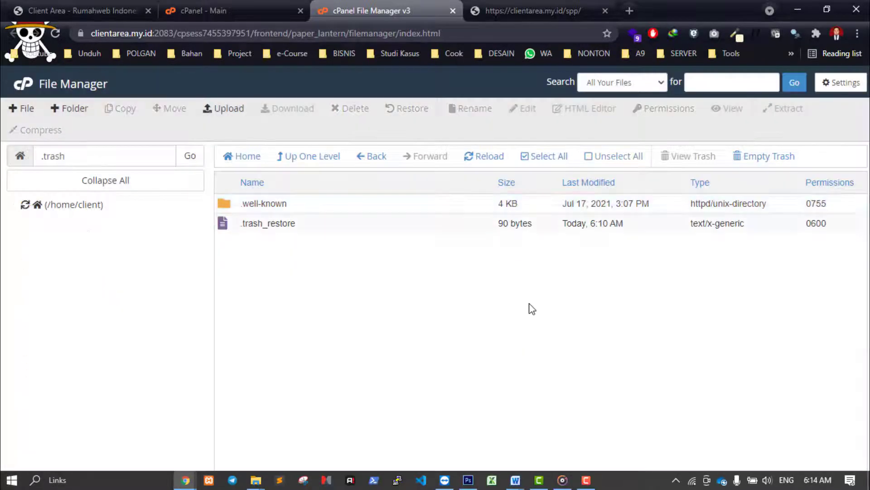
# Permanently delete the .well-known and cgi-bin folders from public_html, skipping the trash, and check the trash contents.
pyautogui.click(294, 157)
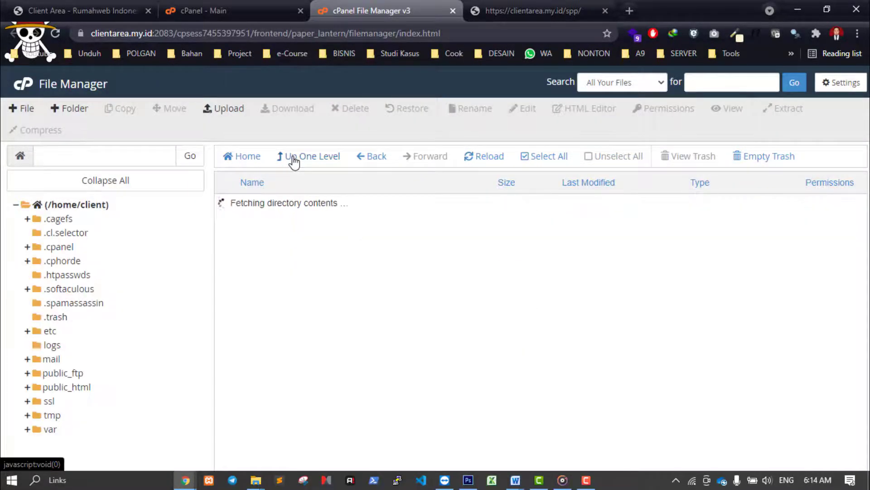
pyautogui.scroll(-3, 290, 327)
pyautogui.doubleClick(291, 317)
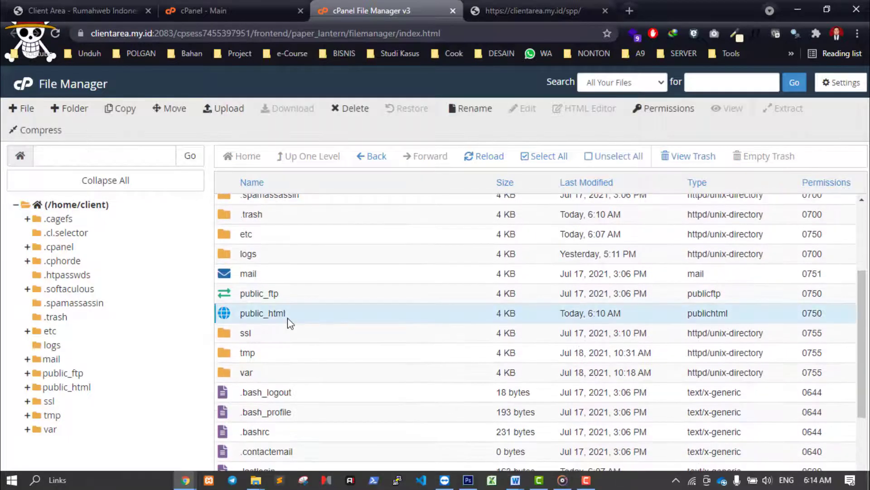
pyautogui.click(272, 226)
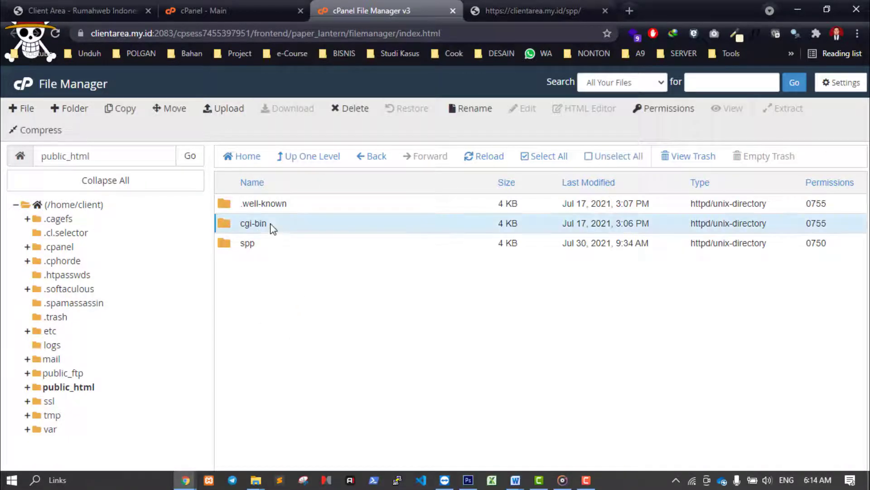
pyautogui.keyDown('ctrl'); pyautogui.click(295, 211); pyautogui.keyUp('ctrl')
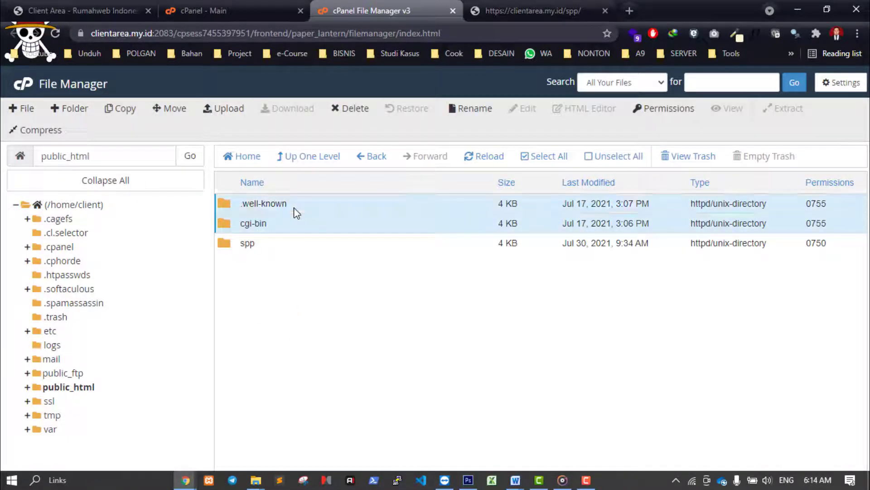
pyautogui.click(354, 110)
pyautogui.click(339, 281)
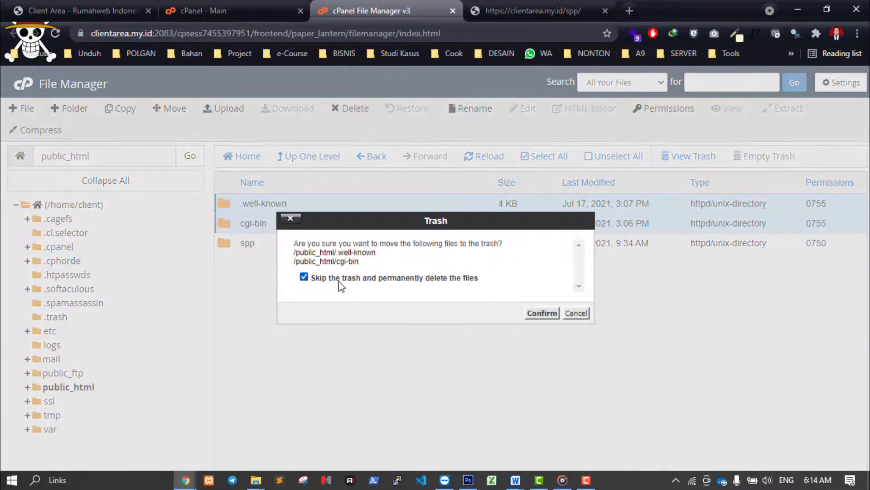
pyautogui.click(542, 313)
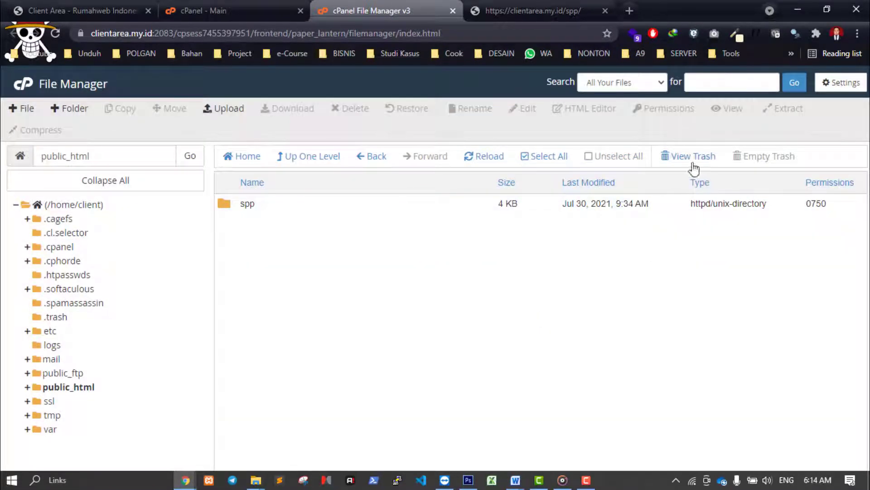
pyautogui.click(687, 156)
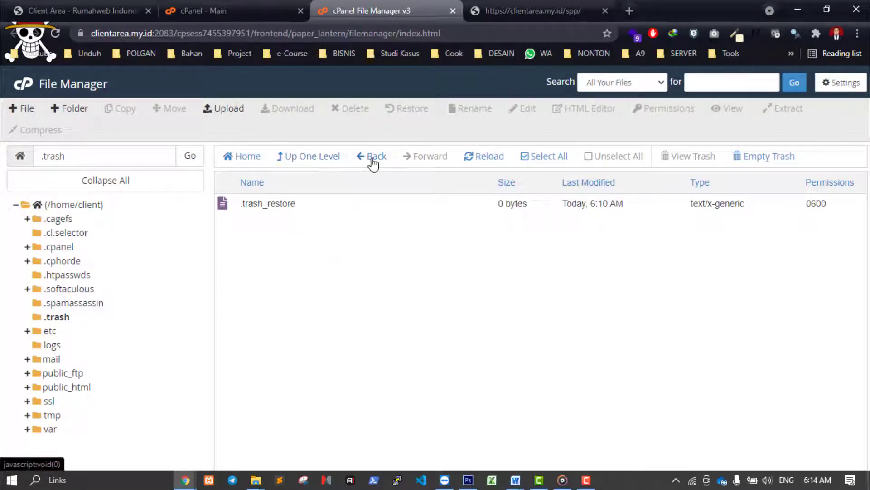
pyautogui.click(373, 165)
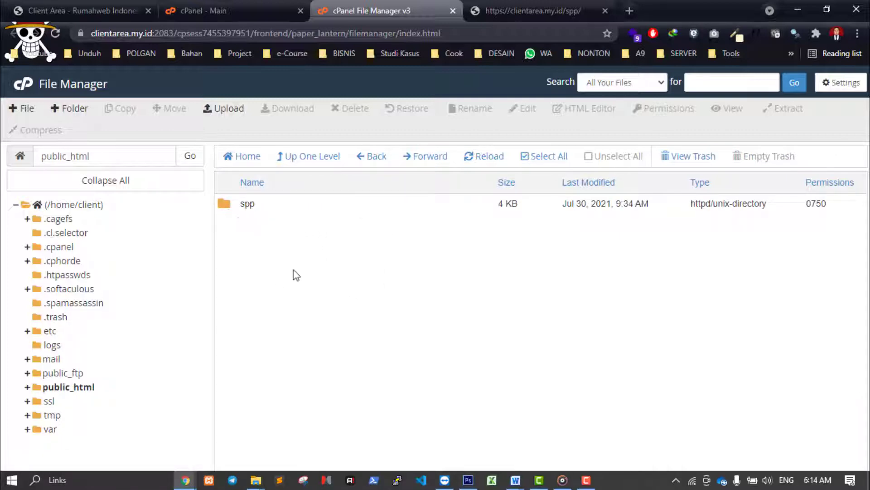
# Open WordPress from the Softaculous Apps Installer section of the cPanel main page and look over its overview page.
pyautogui.click(250, 6)
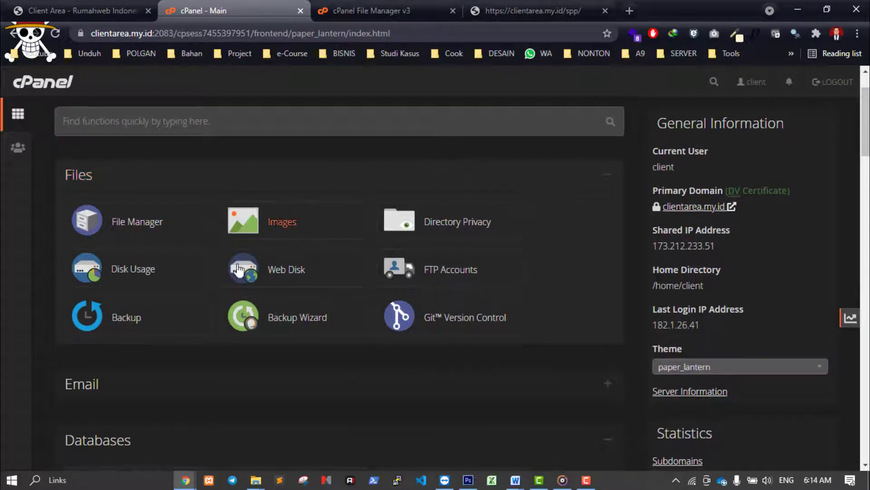
pyautogui.scroll(-15, 276, 245)
pyautogui.scroll(-20, 227, 274)
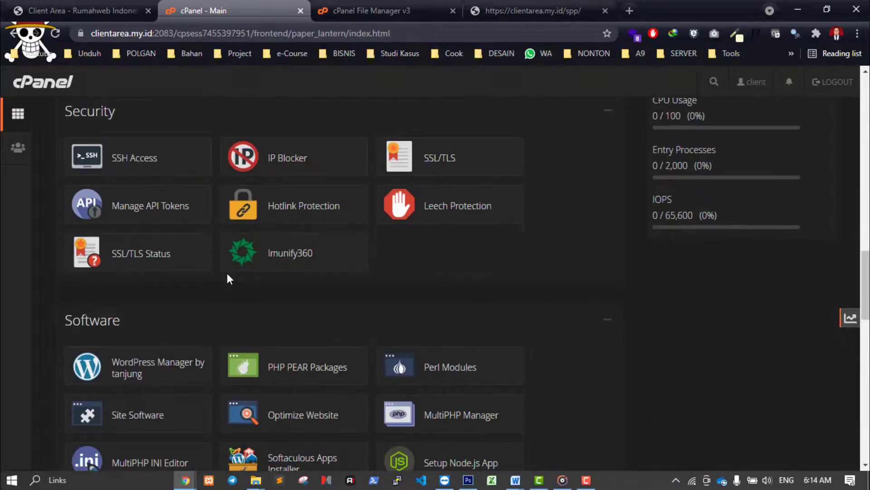
pyautogui.scroll(-10, 226, 274)
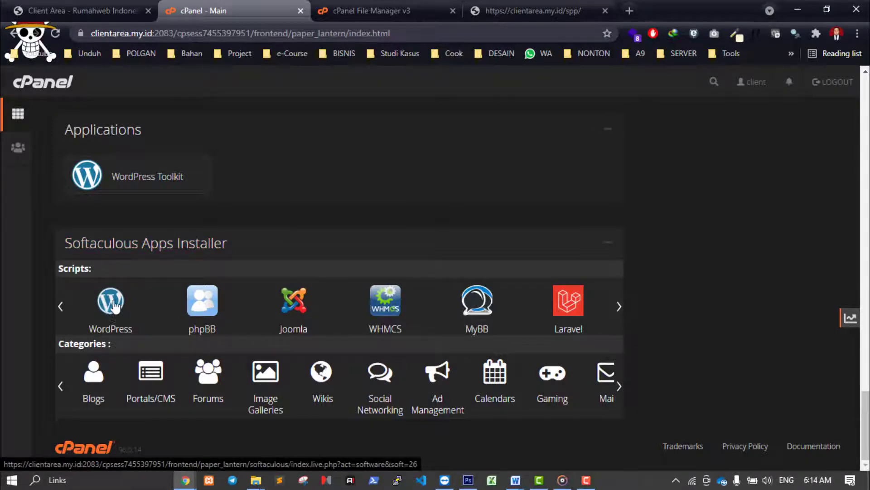
pyautogui.click(113, 302)
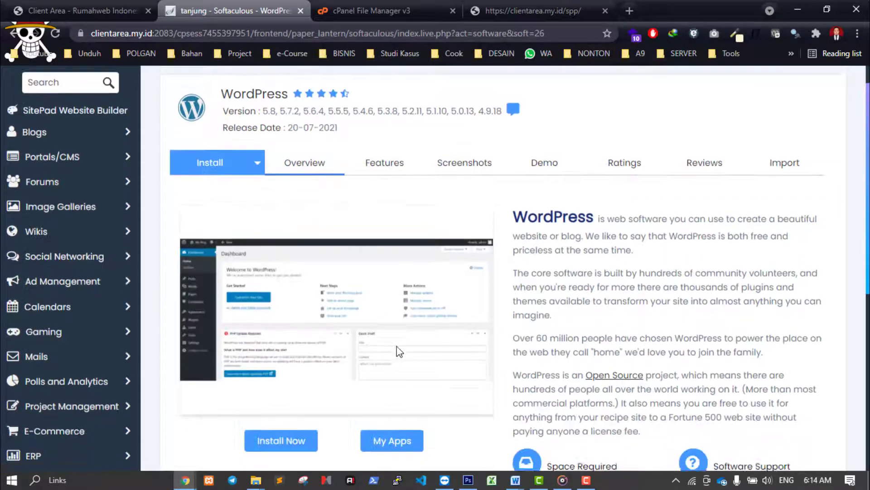
pyautogui.scroll(-3, 396, 349)
pyautogui.scroll(-2, 399, 348)
pyautogui.scroll(4, 404, 346)
pyautogui.scroll(-6, 403, 346)
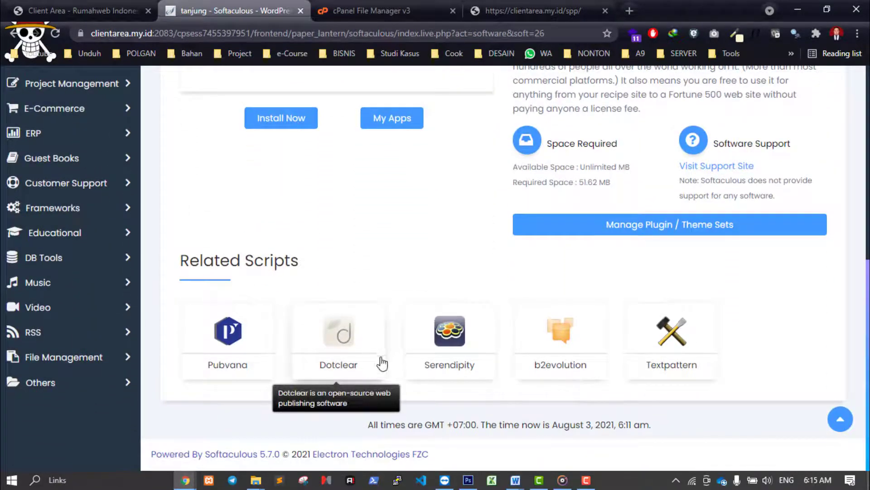
pyautogui.scroll(1, 394, 373)
pyautogui.scroll(3, 395, 374)
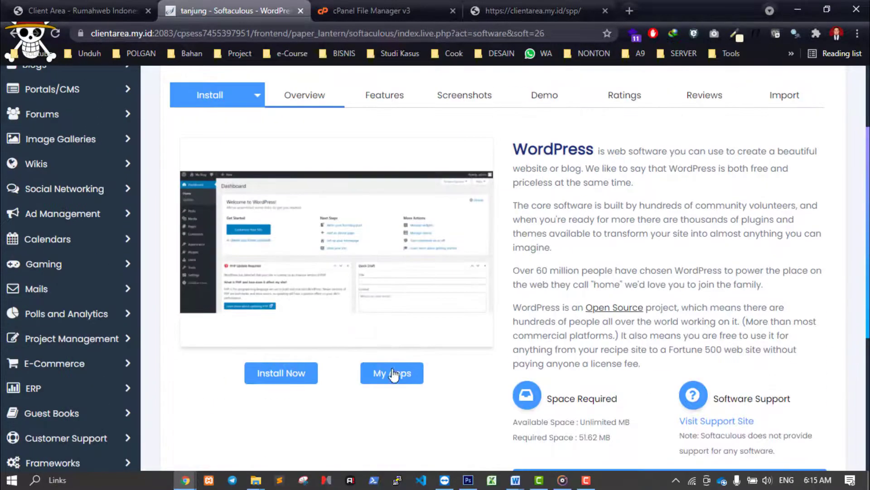
pyautogui.click(296, 376)
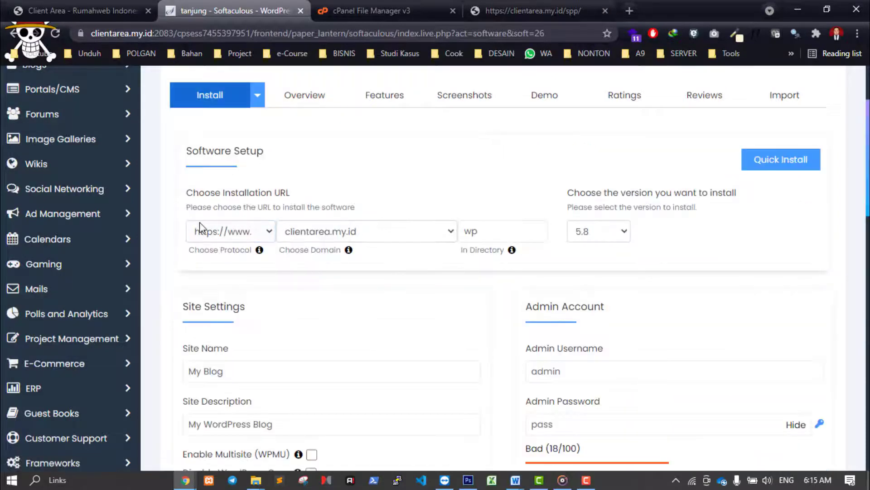
pyautogui.click(269, 239)
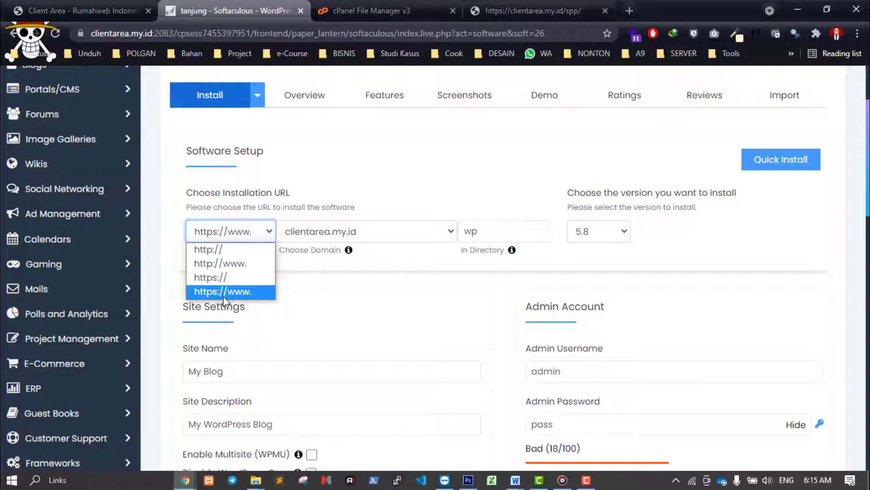
pyautogui.click(248, 292)
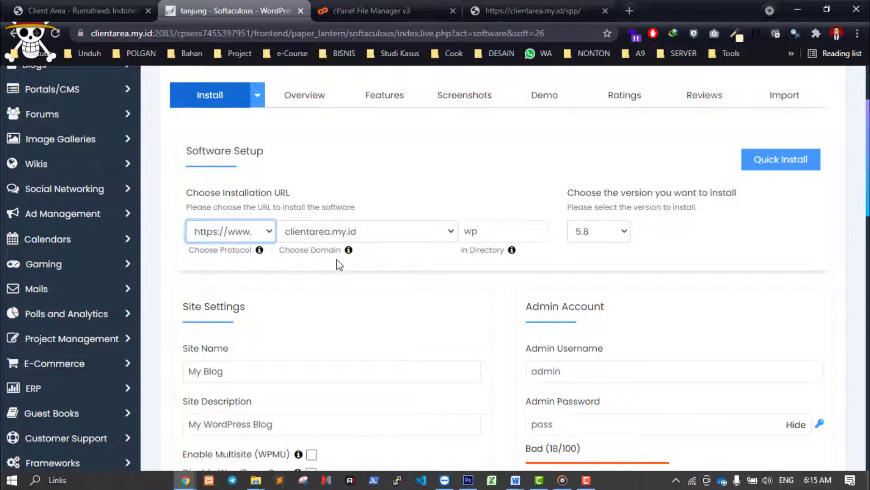
pyautogui.click(330, 235)
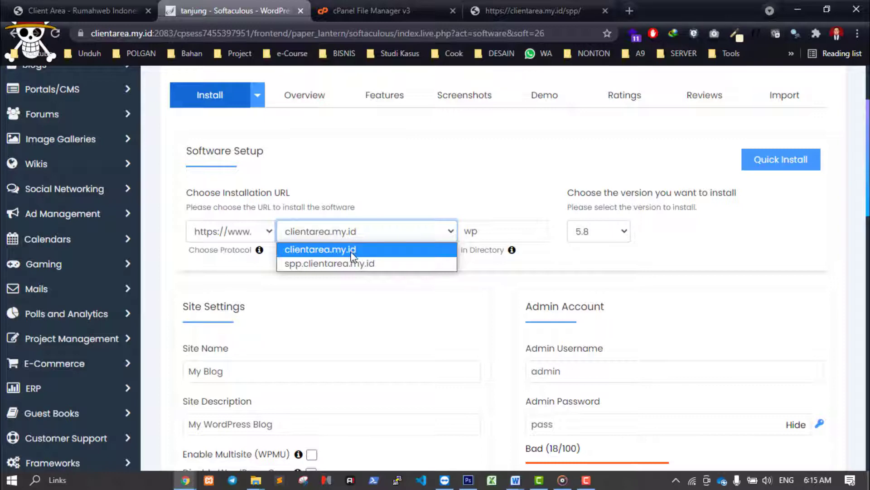
pyautogui.click(501, 276)
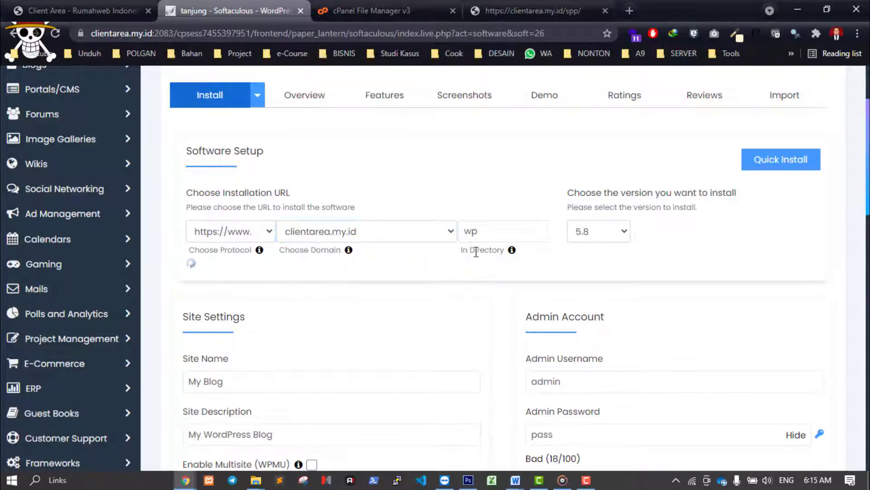
# Clear the installation directory and re-enter wp as its value.
pyautogui.click(482, 230)
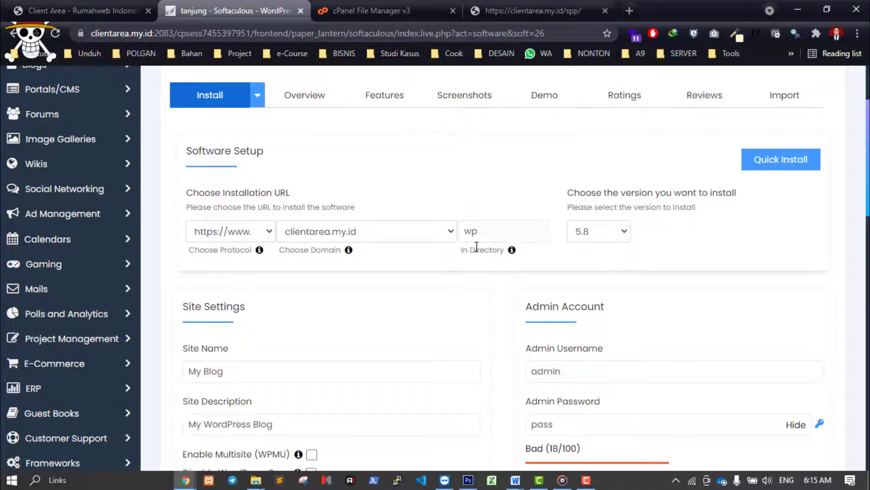
pyautogui.moveTo(485, 229); pyautogui.dragTo(462, 233)
pyautogui.press('BackSpace')
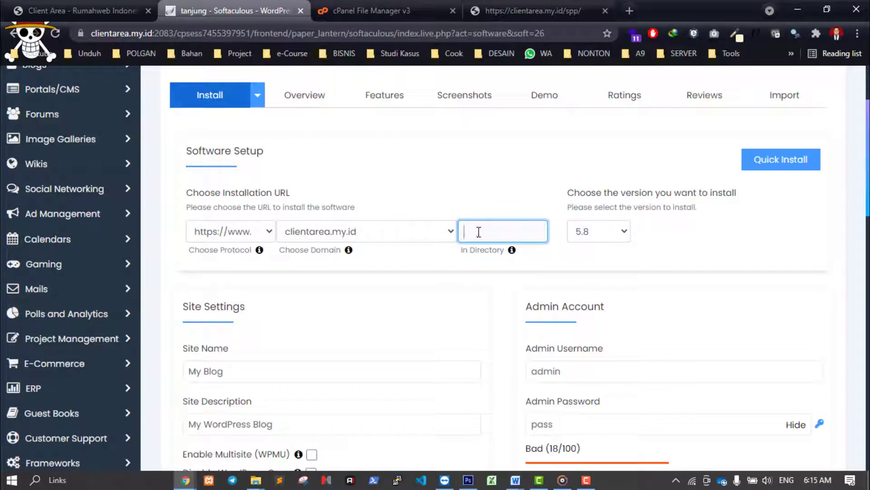
pyautogui.write('wp')
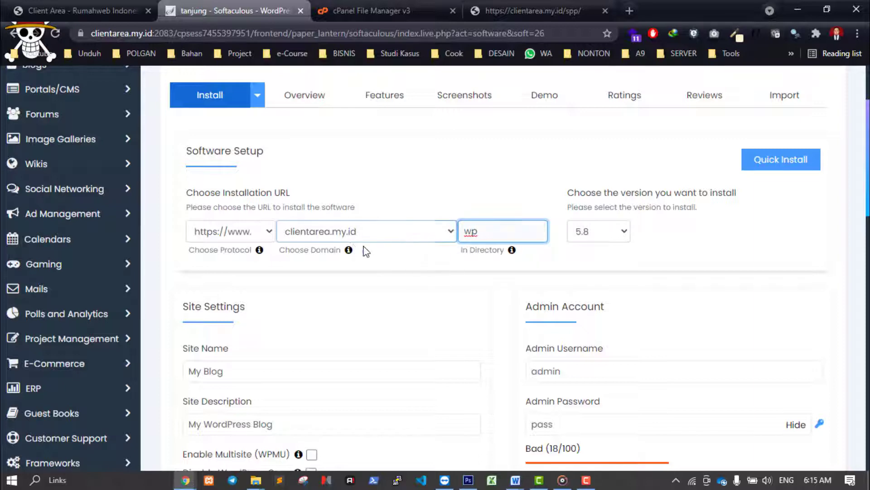
# Check the public_html contents in the file manager and load the root of clientarea.my.id in the browser.
pyautogui.click(434, 11)
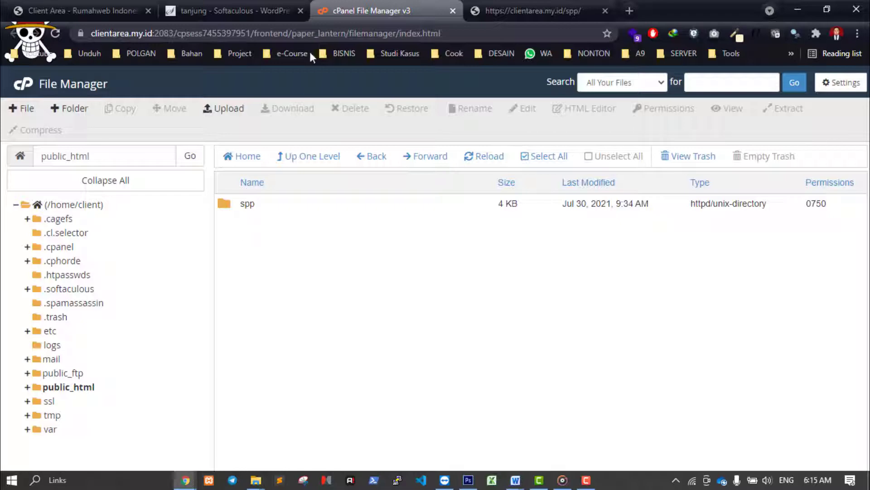
pyautogui.click(259, 7)
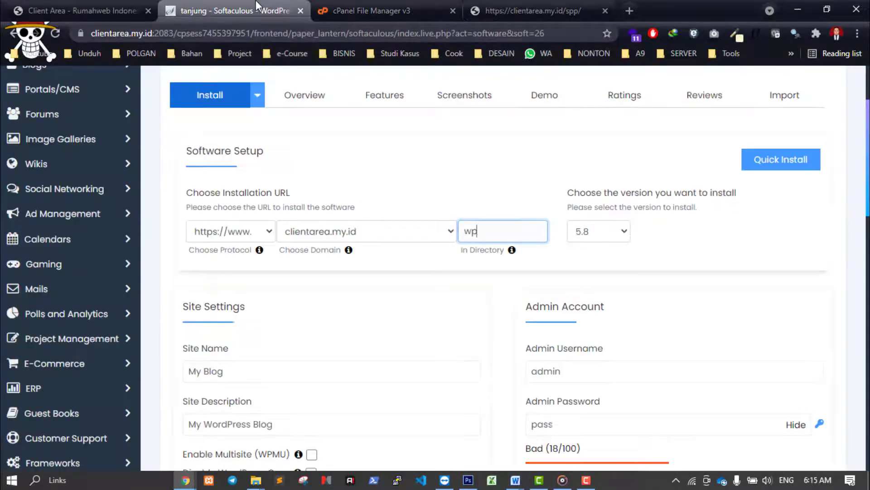
pyautogui.click(330, 6)
pyautogui.click(510, 7)
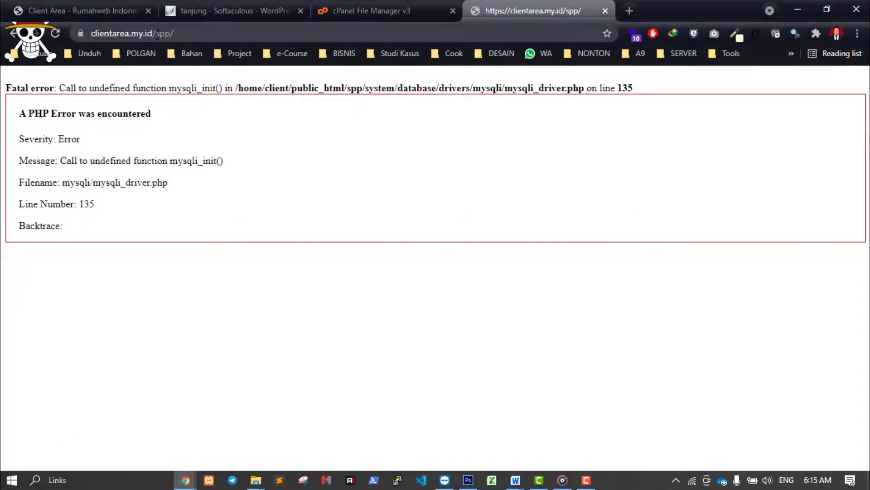
pyautogui.doubleClick(157, 35)
pyautogui.press('BackSpace')
pyautogui.press('BackSpace')
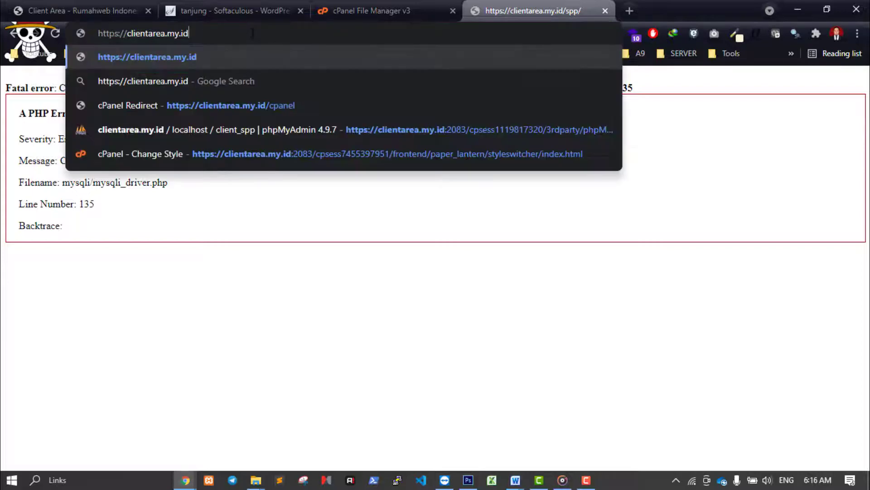
pyautogui.press('Return')
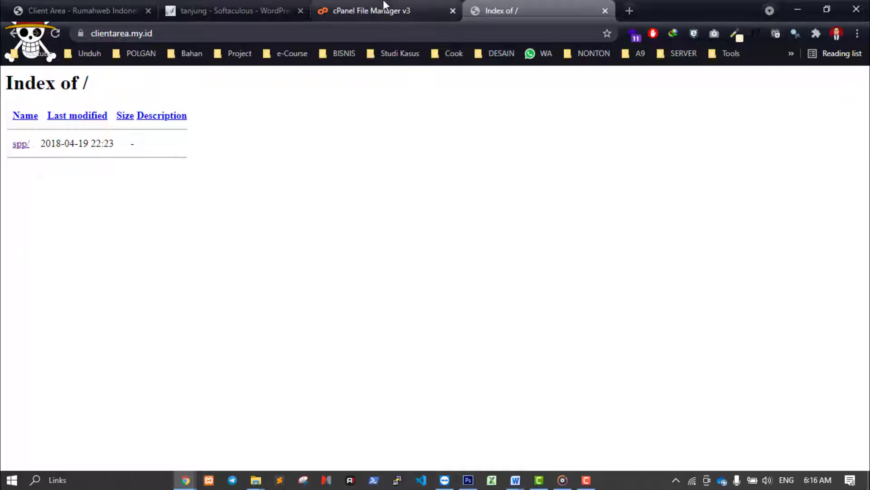
# Empty the installation directory in the WordPress form and keep version 5.8 as the version to install.
pyautogui.click(274, 4)
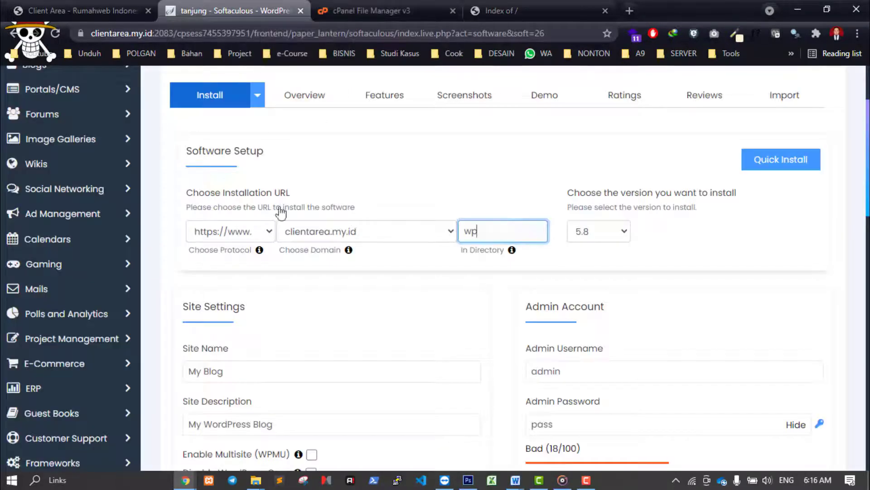
pyautogui.moveTo(492, 235); pyautogui.dragTo(439, 248)
pyautogui.press('BackSpace')
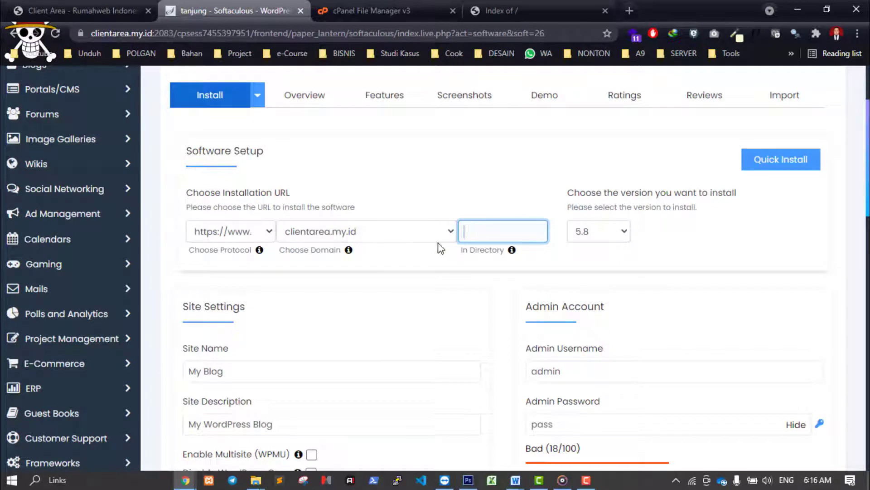
pyautogui.click(434, 281)
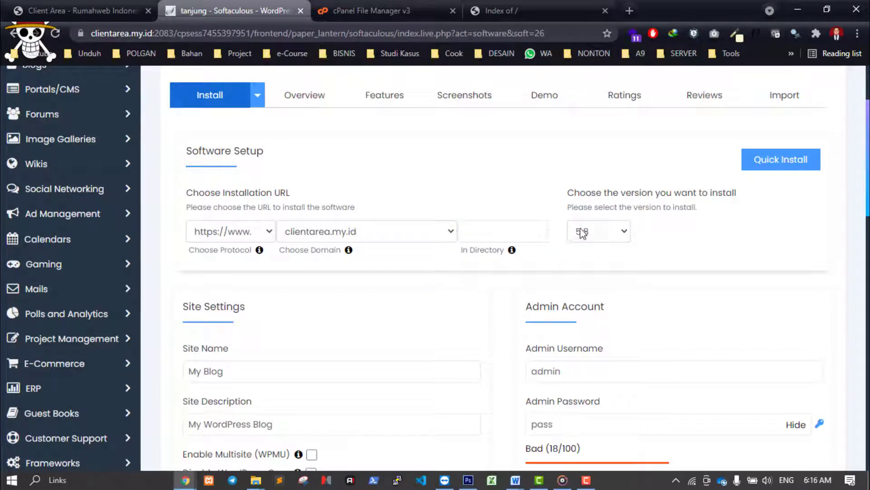
pyautogui.click(596, 229)
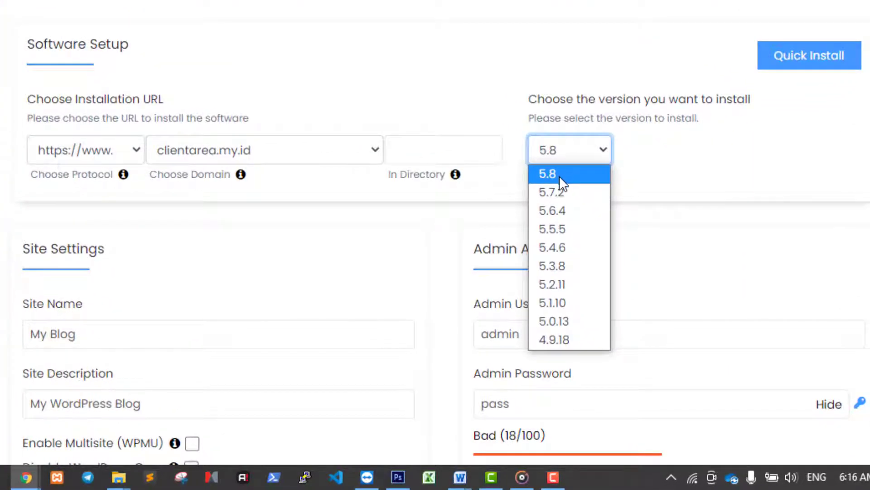
pyautogui.click(365, 213)
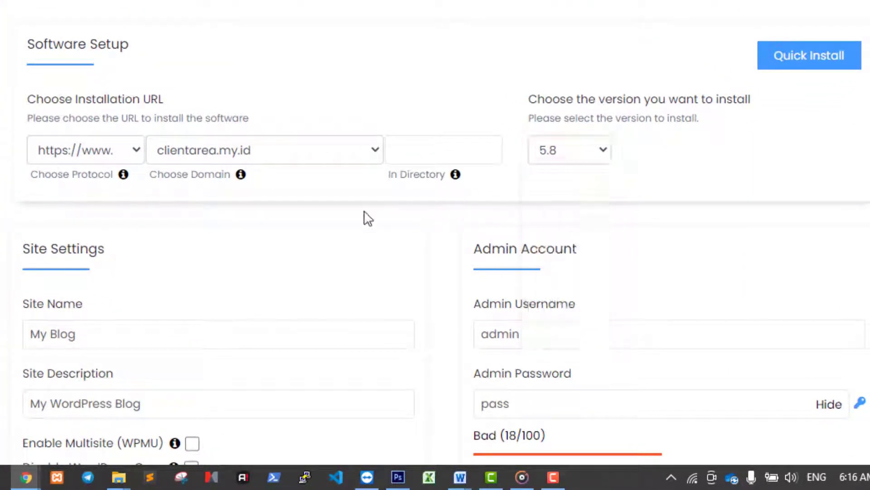
# Replace the default site name in the Site Settings with the site owner's full name.
pyautogui.scroll(-3, 315, 237)
pyautogui.click(157, 236)
pyautogui.tripleClick(86, 167)
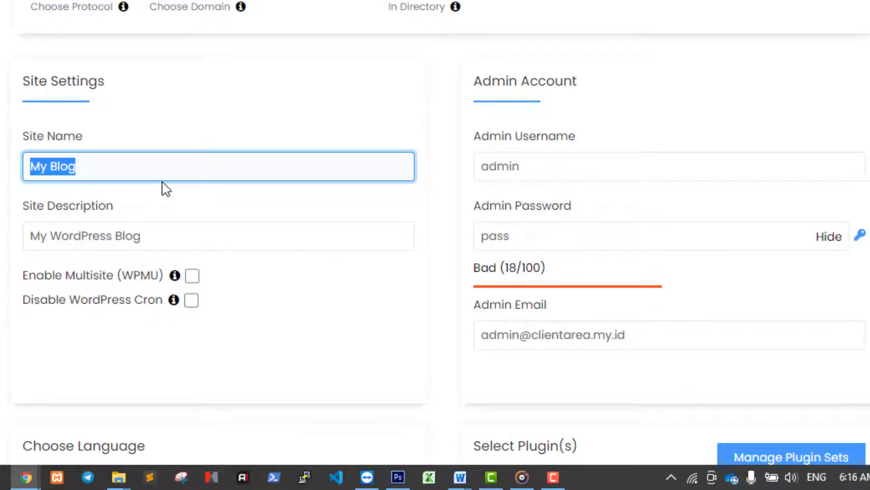
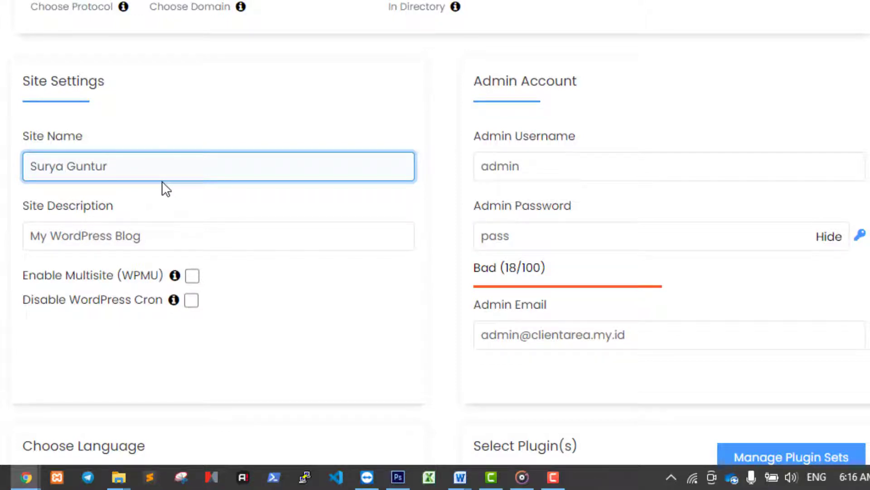
# Set the site description to "Dosen - Peniliti - Praktisi".
pyautogui.press('Tab')
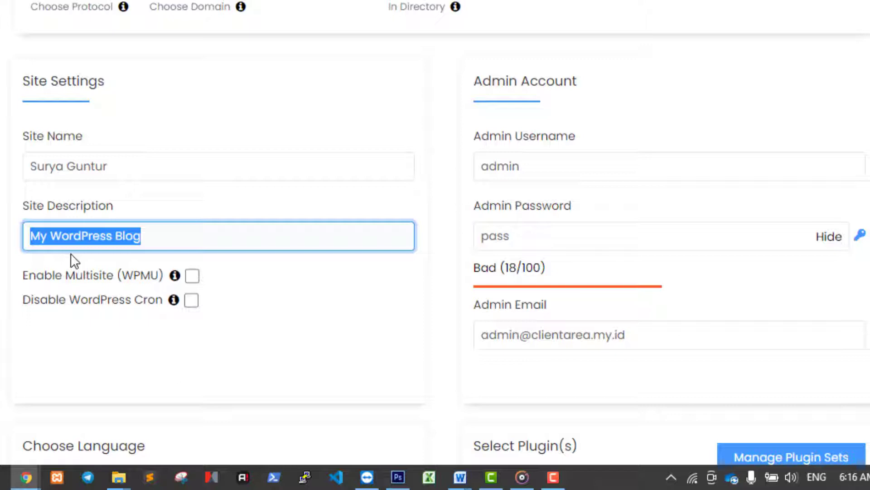
pyautogui.write('Dosen')
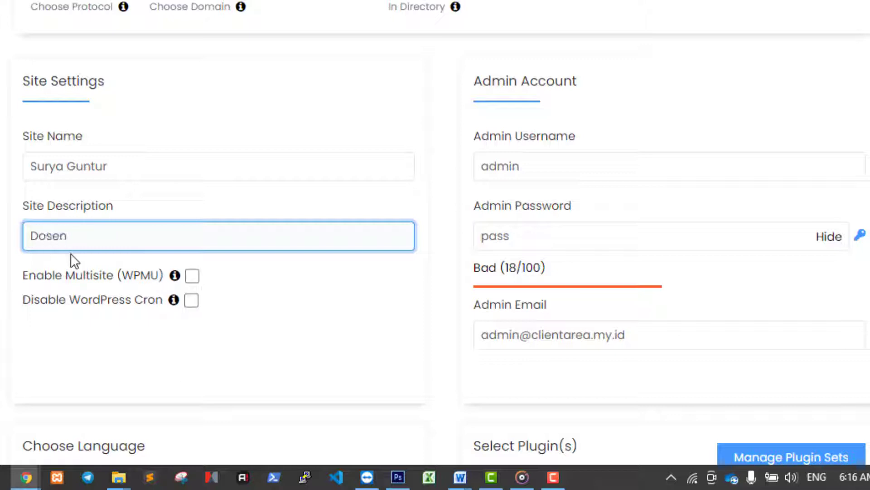
pyautogui.write(' - Peniliti ')
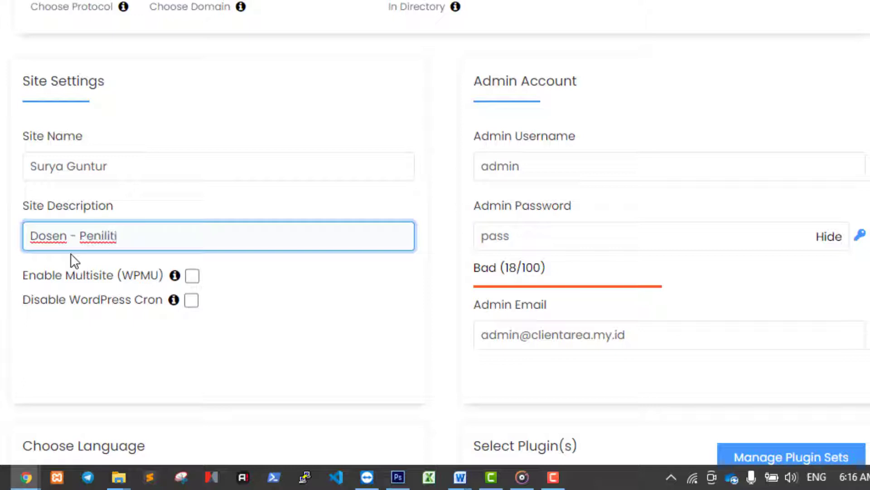
pyautogui.write('- Praktisi')
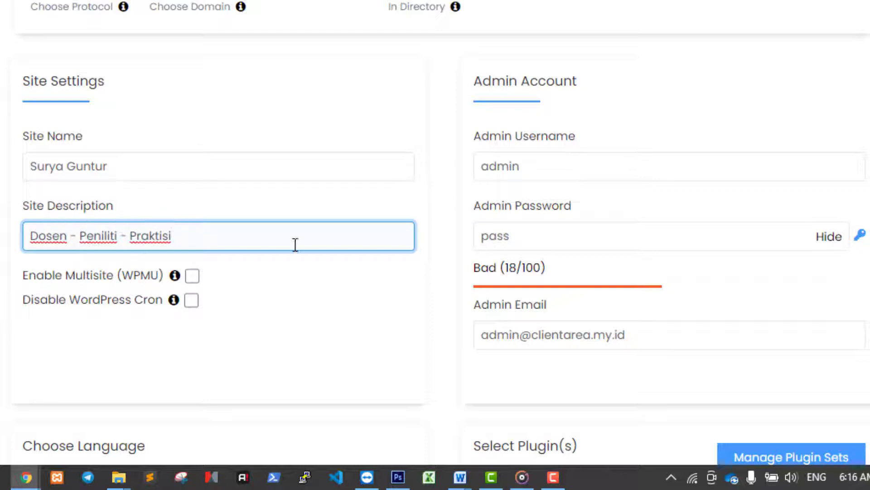
# Change the admin username in the Admin Account settings to admin007.
pyautogui.scroll(-2, 536, 151)
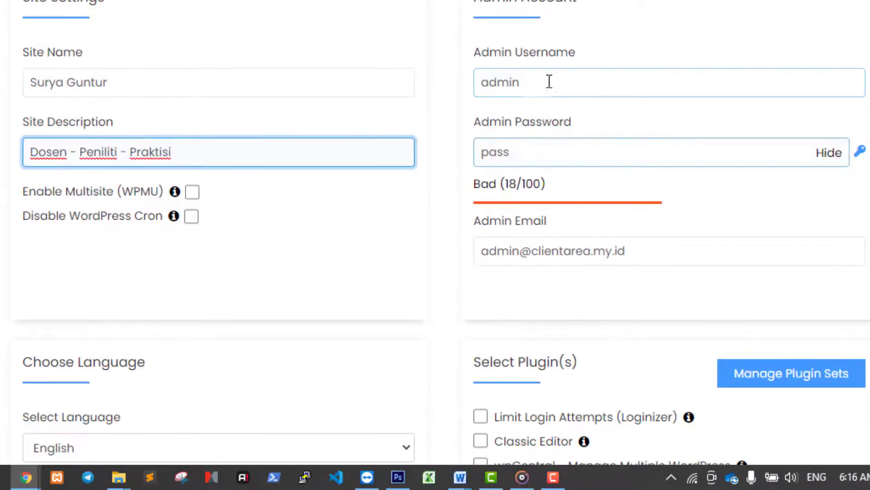
pyautogui.doubleClick(552, 79)
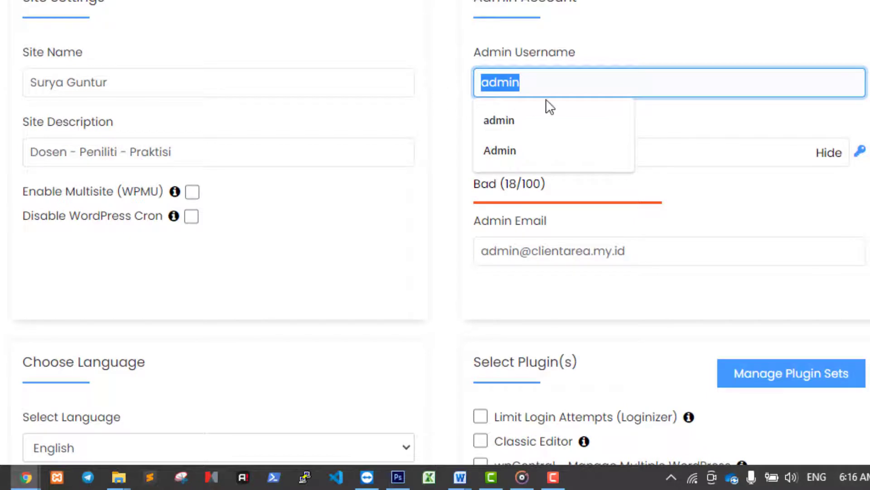
pyautogui.click(544, 82)
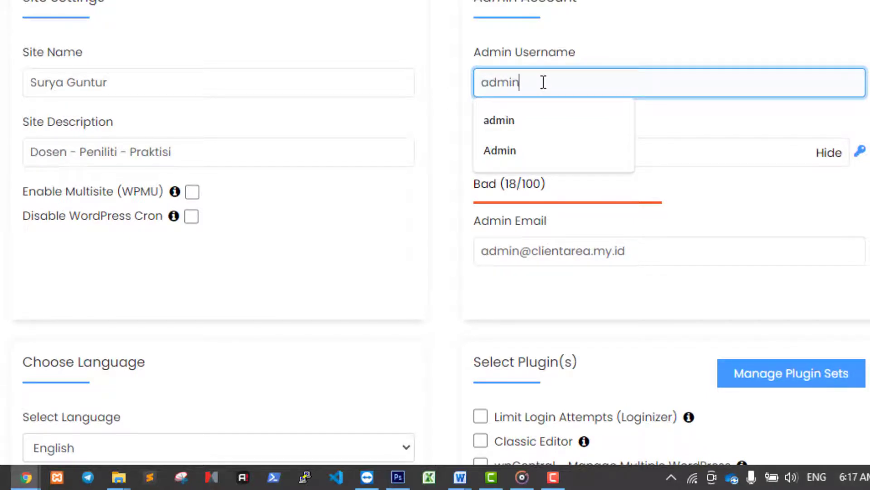
pyautogui.write('007')
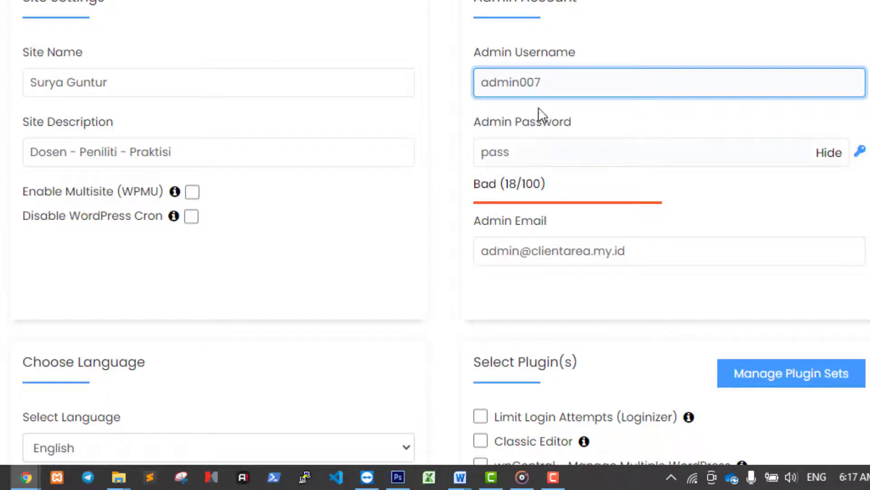
# Replace the default admin password with a stronger account password.
pyautogui.click(539, 156)
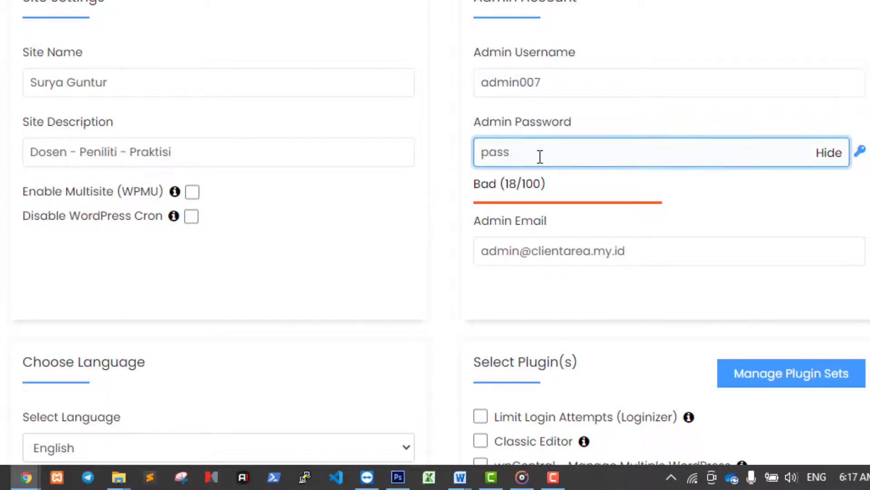
pyautogui.moveTo(540, 157); pyautogui.dragTo(431, 163)
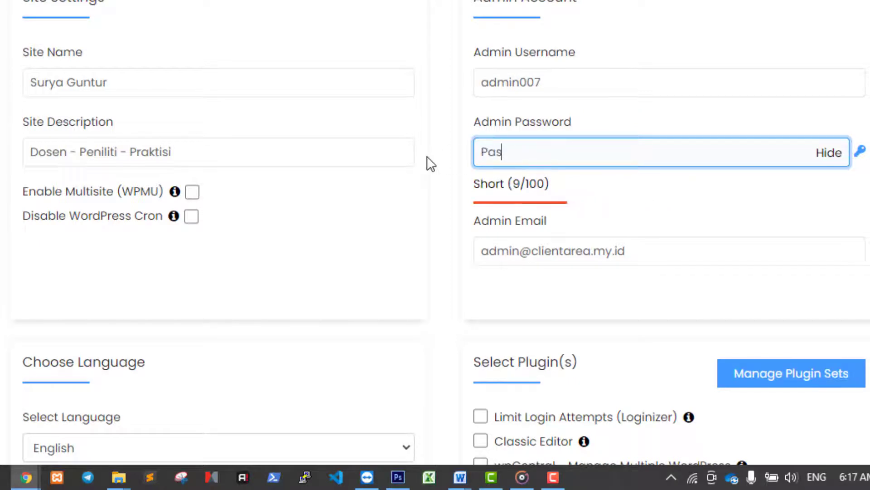
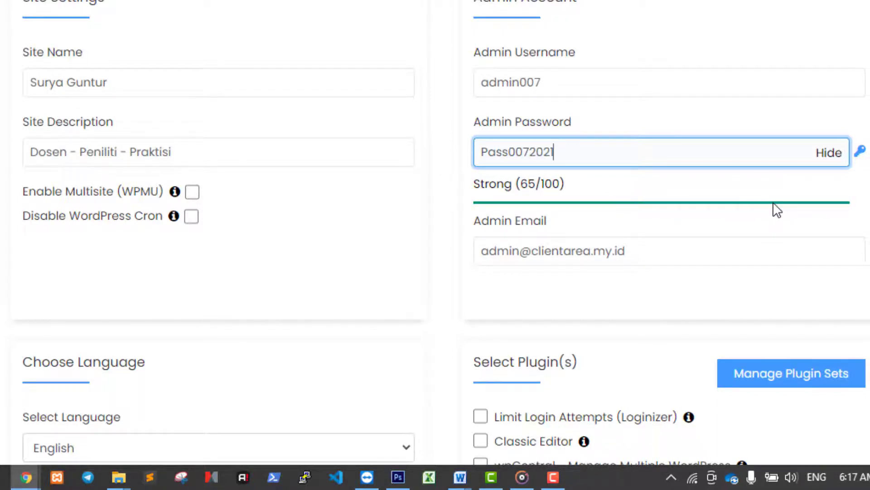
# Change the part before the @ in the Admin Email address to a different mailbox name on the same domain.
pyautogui.scroll(-2, 489, 236)
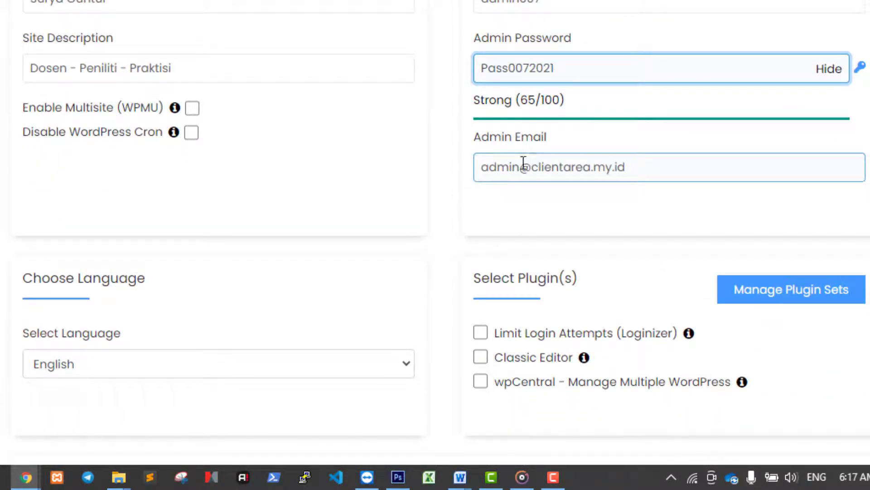
pyautogui.moveTo(652, 167); pyautogui.dragTo(429, 176)
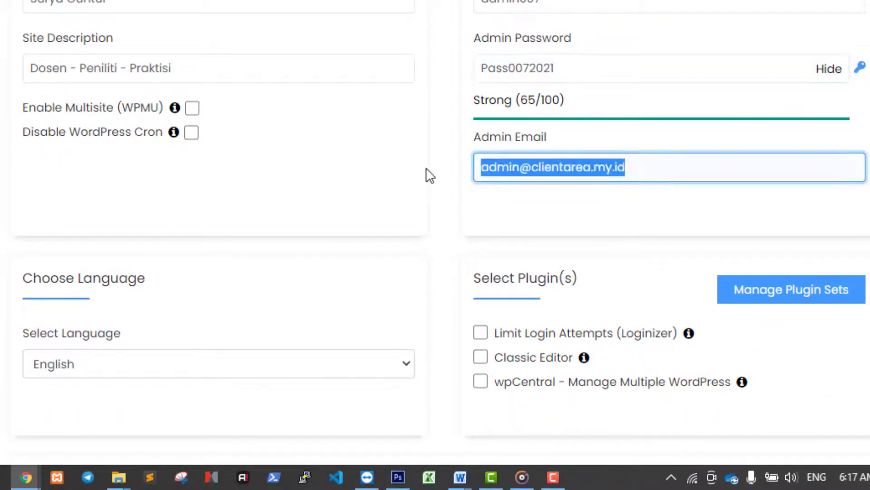
pyautogui.click(502, 174)
pyautogui.moveTo(518, 169); pyautogui.dragTo(452, 169)
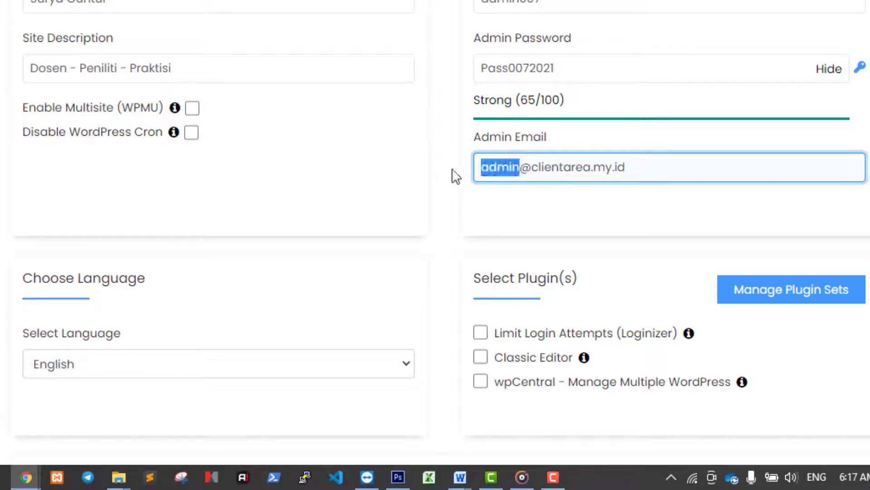
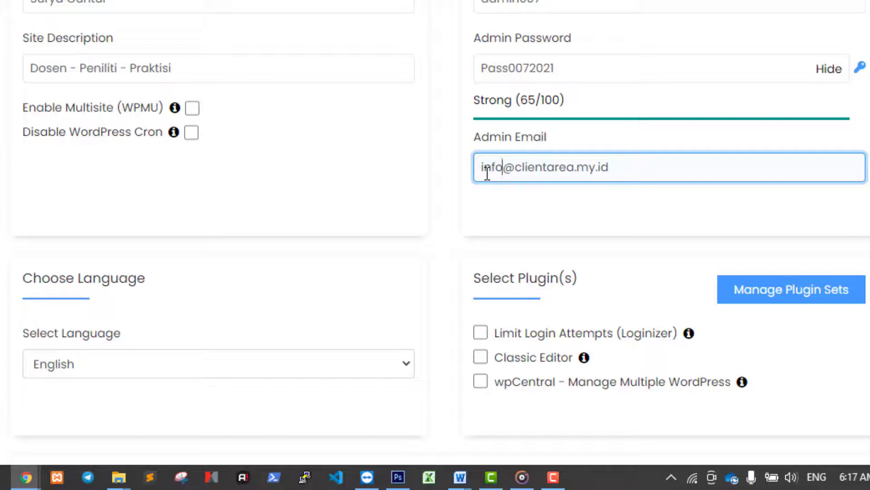
# Expand the Advanced Options and set the name of the database for the installation to SG410.
pyautogui.scroll(-5, 334, 255)
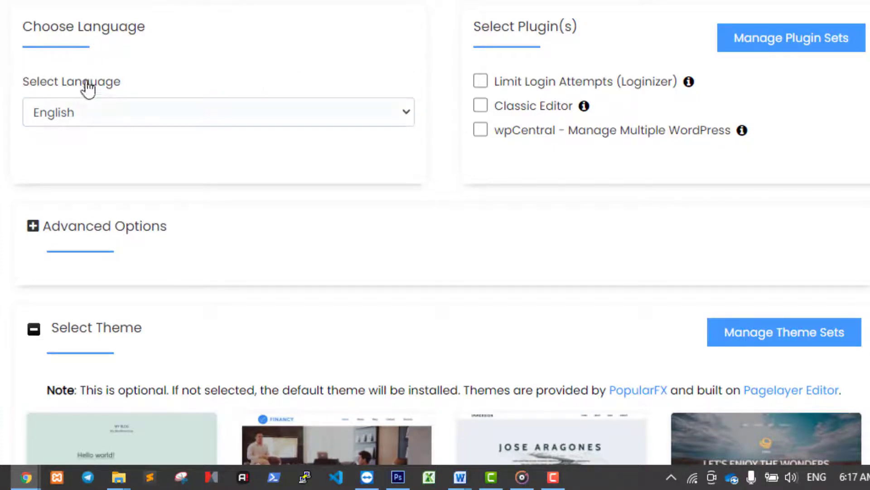
pyautogui.click(50, 106)
pyautogui.click(481, 106)
pyautogui.scroll(-3, 453, 116)
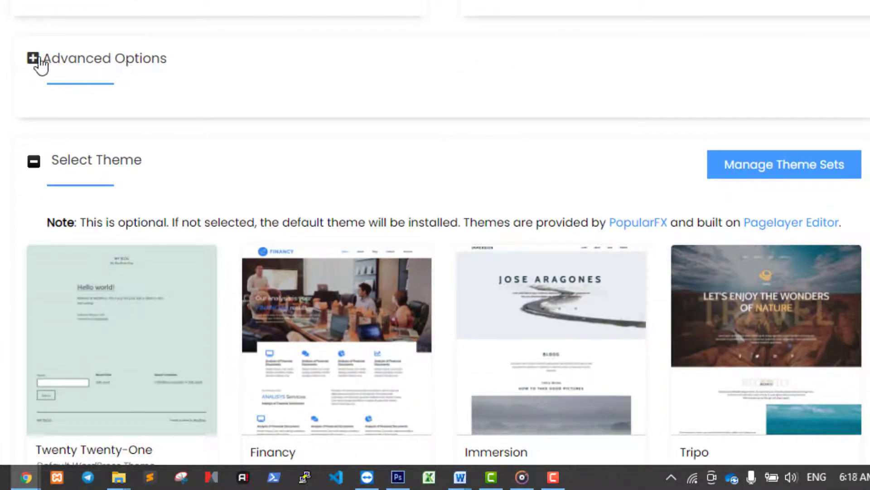
pyautogui.click(38, 62)
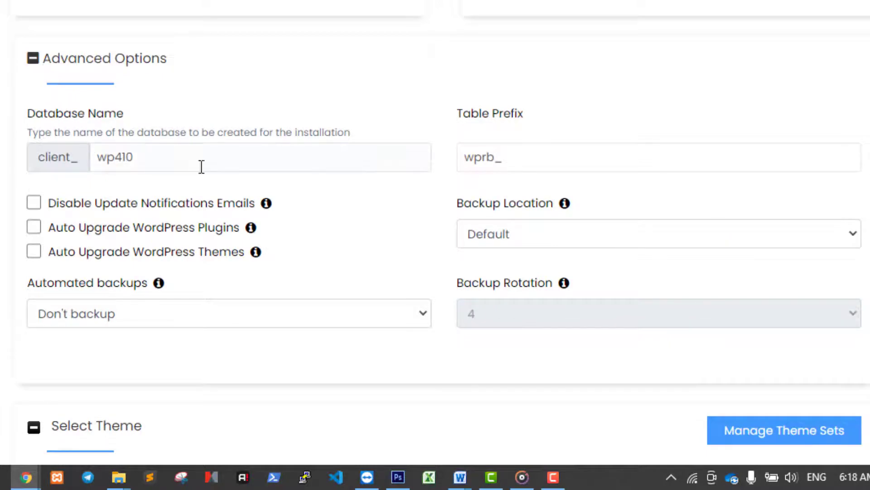
pyautogui.click(115, 159)
pyautogui.keyDown('shift'); pyautogui.click(94, 158); pyautogui.keyUp('shift')
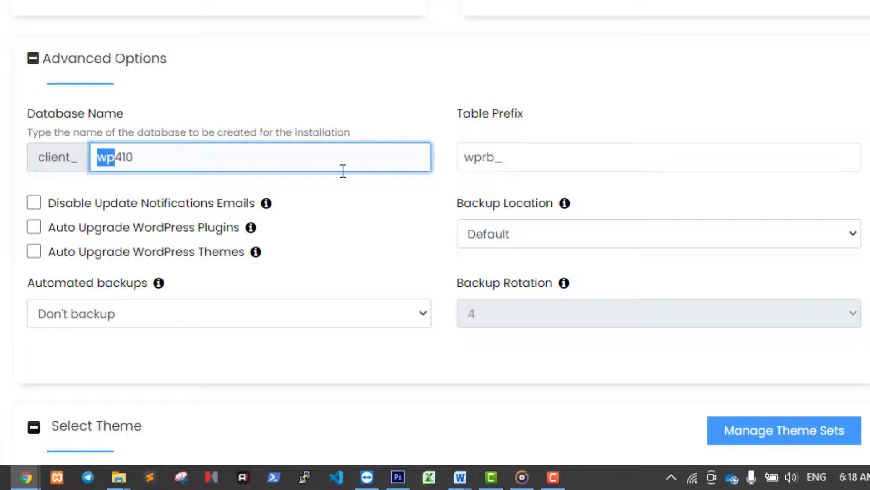
pyautogui.write('SG')
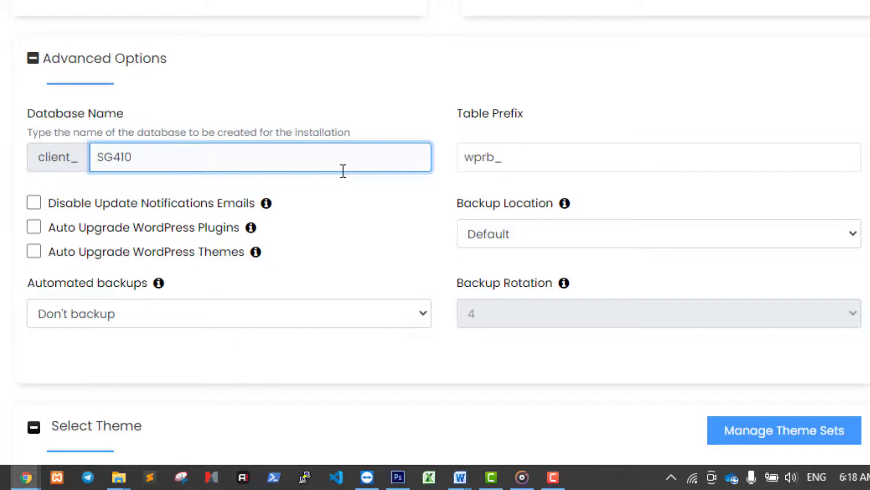
# Change the database table prefix in the Advanced Options to sgrb_.
pyautogui.click(498, 158)
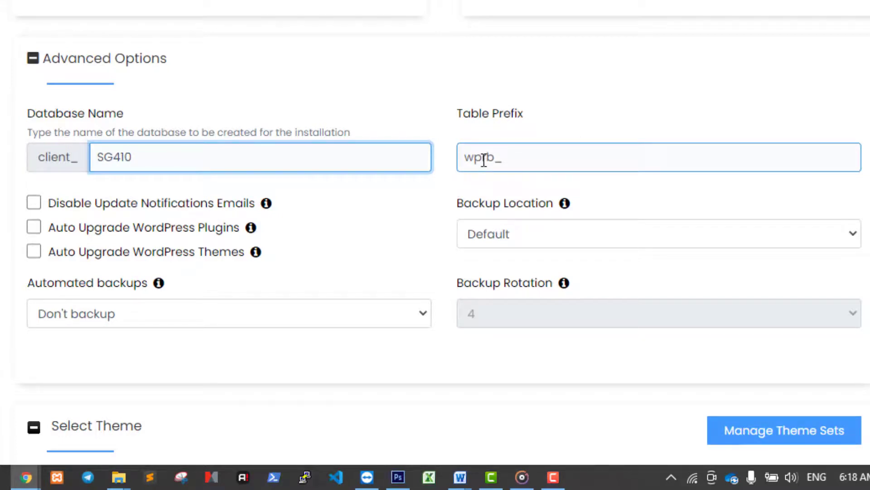
pyautogui.moveTo(482, 162); pyautogui.dragTo(463, 159)
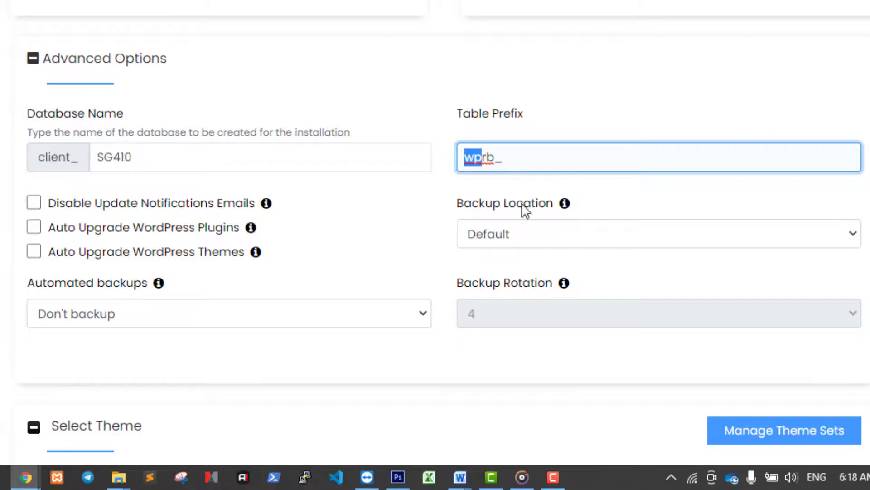
pyautogui.write('sg')
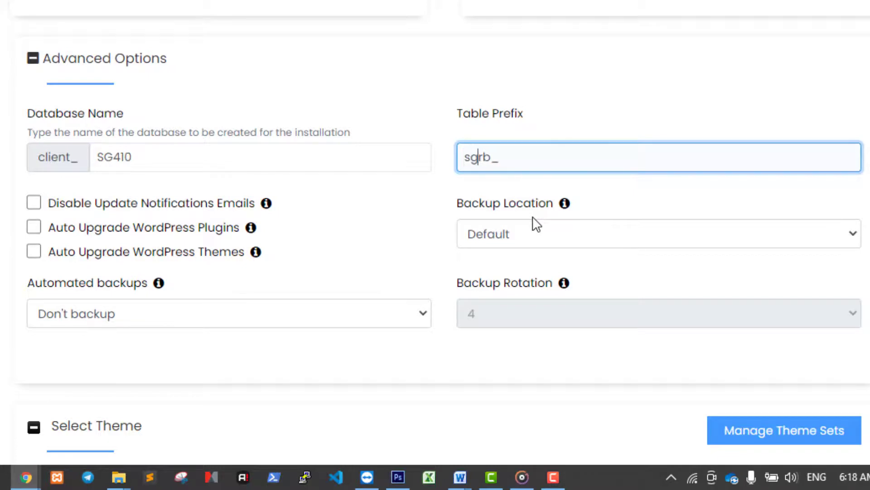
pyautogui.click(422, 203)
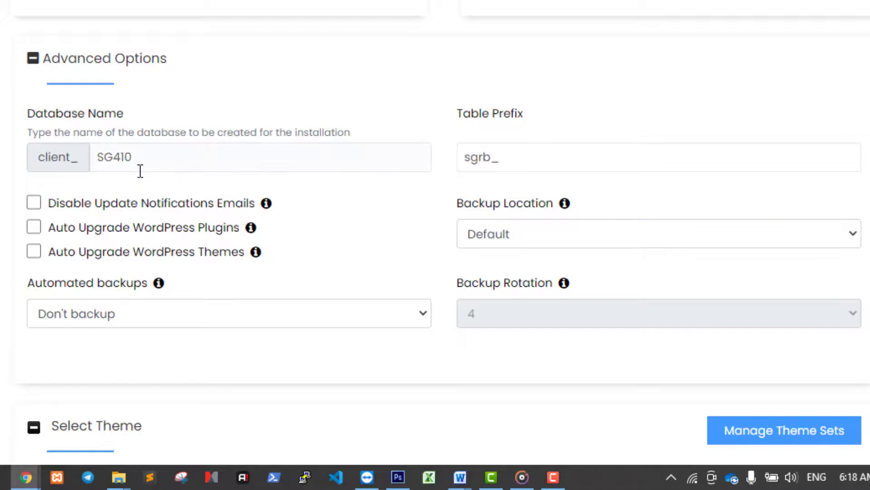
pyautogui.click(107, 157)
pyautogui.click(469, 162)
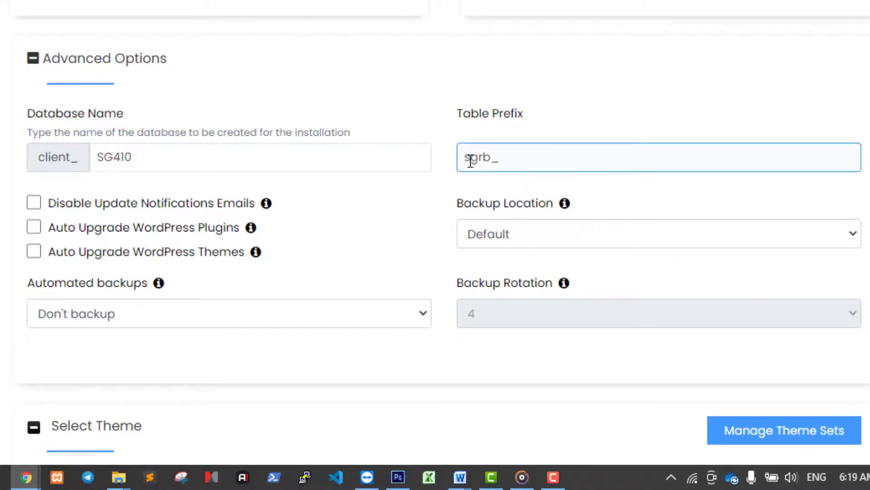
pyautogui.click(379, 215)
# Look over the optional themes and start the WordPress installation.
pyautogui.scroll(-3, 376, 226)
pyautogui.scroll(-3, 384, 231)
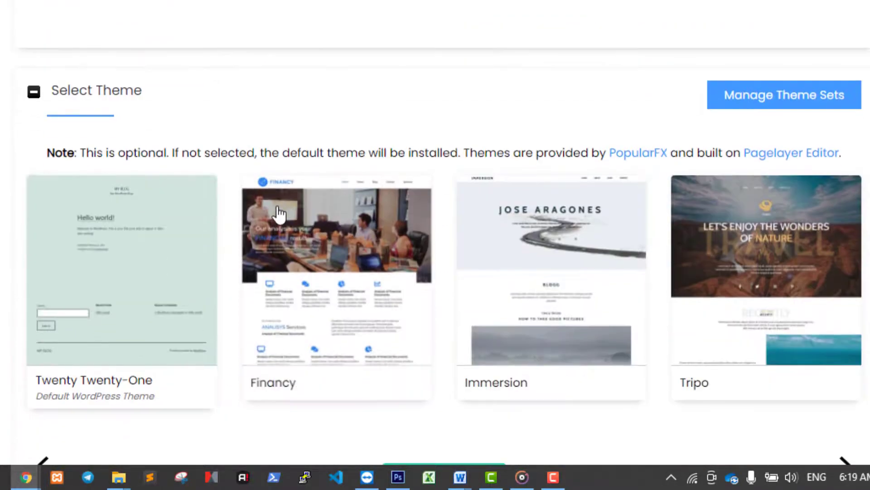
pyautogui.scroll(-2, 128, 249)
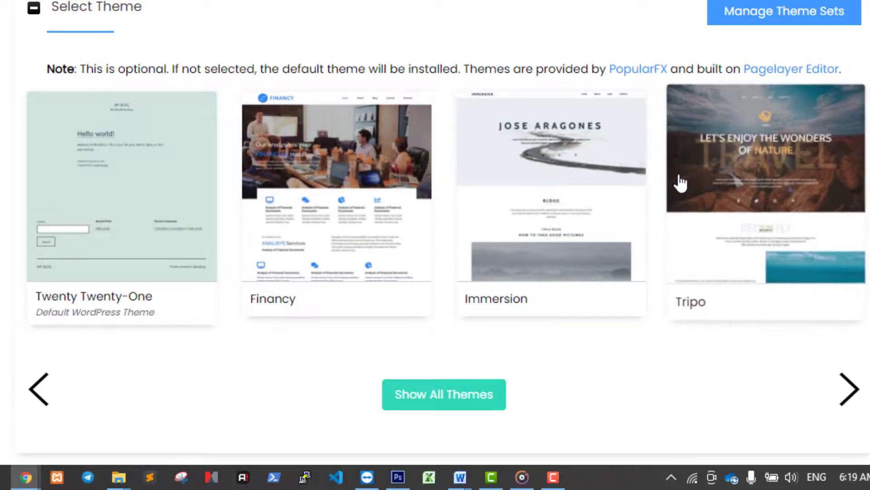
pyautogui.scroll(-4, 689, 184)
pyautogui.scroll(2, 634, 190)
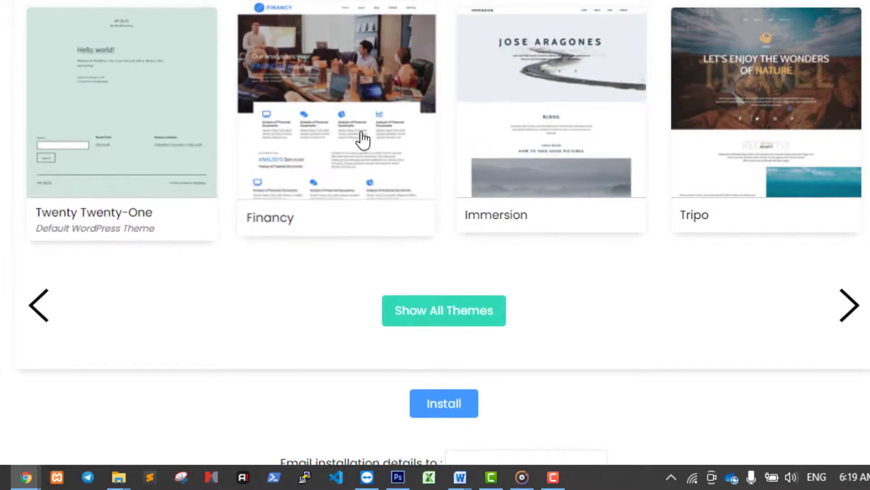
pyautogui.scroll(-1, 331, 402)
pyautogui.scroll(-2, 331, 402)
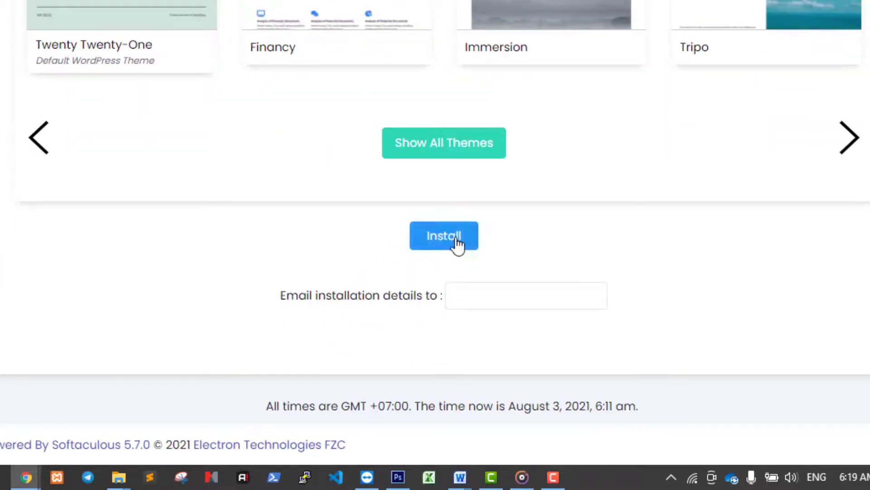
pyautogui.scroll(3, 284, 198)
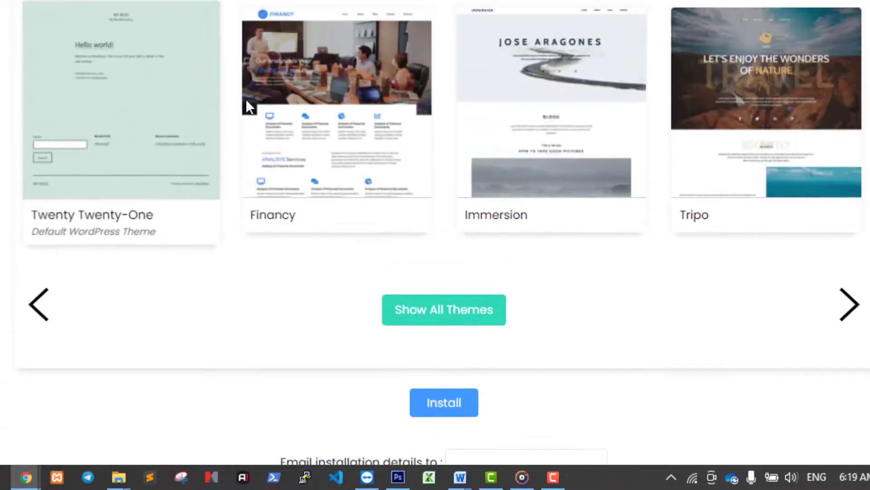
pyautogui.scroll(2, 299, 377)
pyautogui.scroll(-4, 299, 377)
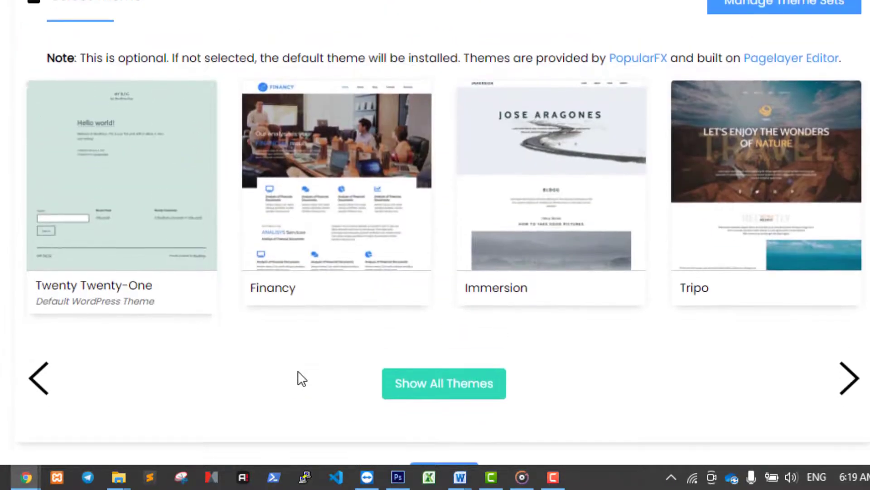
pyautogui.click(439, 244)
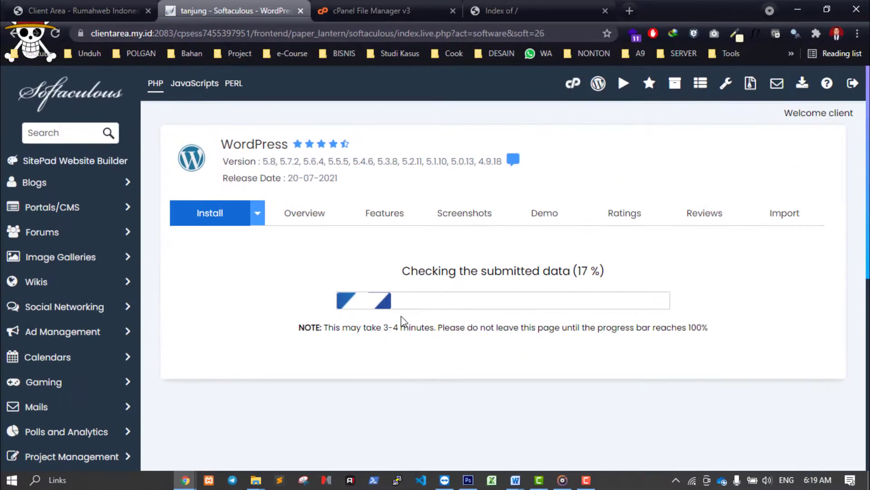
# Check the domain's directory index page and the public_html folder in File Manager, and return to the Softaculous installation page.
pyautogui.click(501, 7)
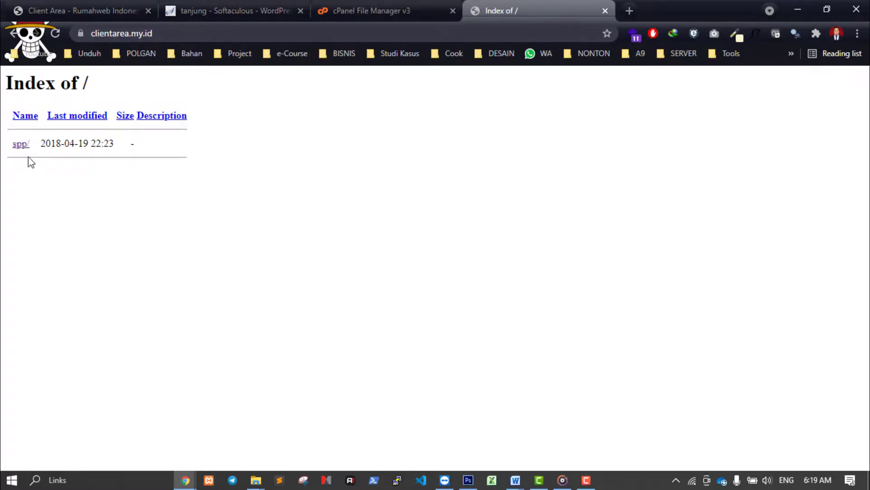
pyautogui.click(358, 8)
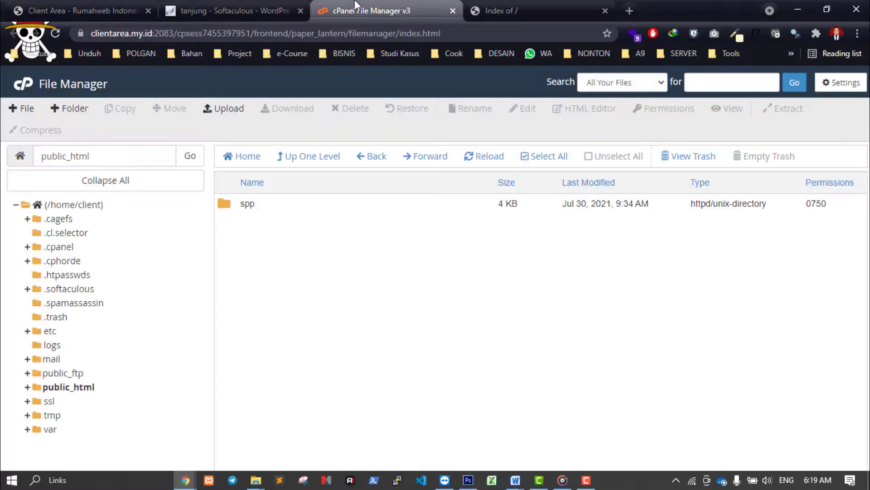
pyautogui.click(213, 11)
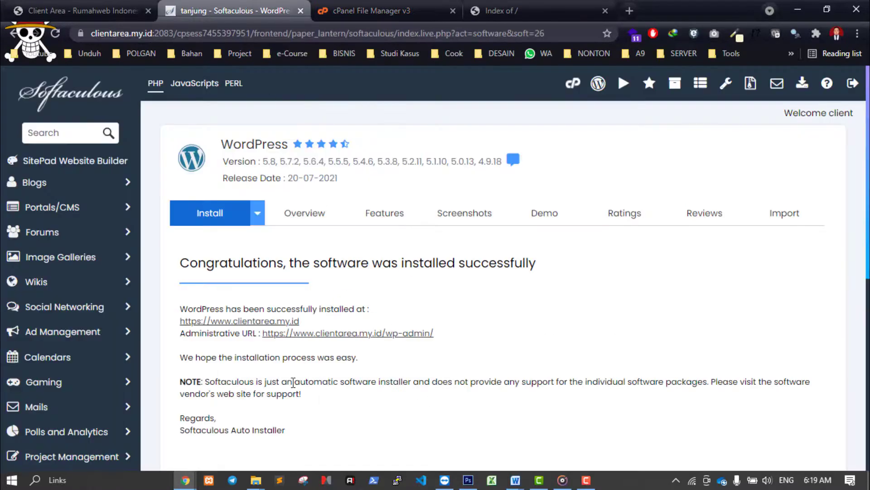
pyautogui.scroll(-1, 216, 327)
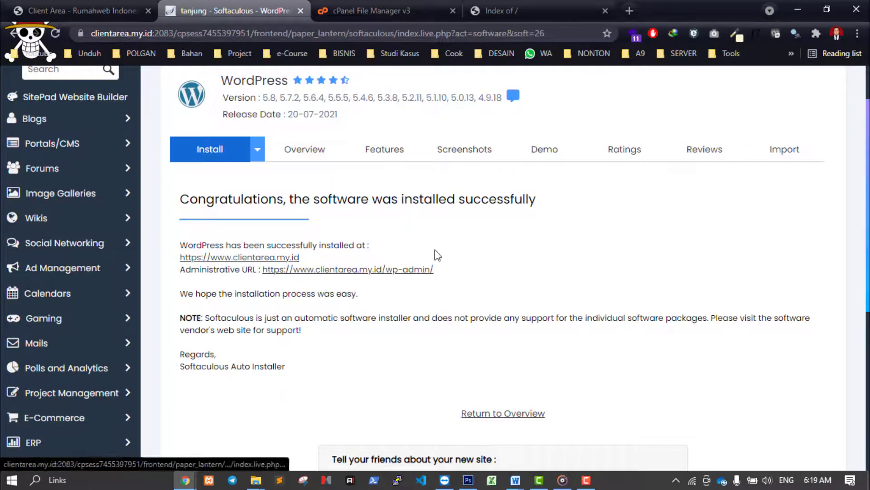
pyautogui.scroll(-1, 201, 233)
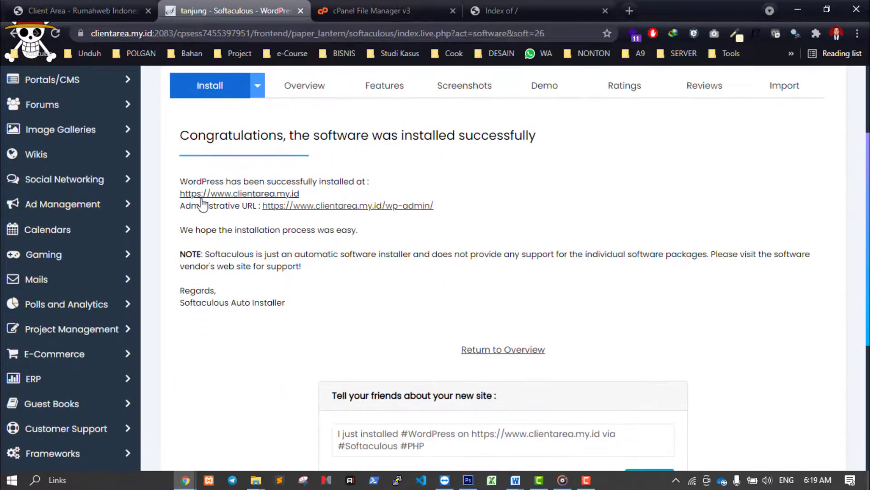
pyautogui.rightClick(217, 196)
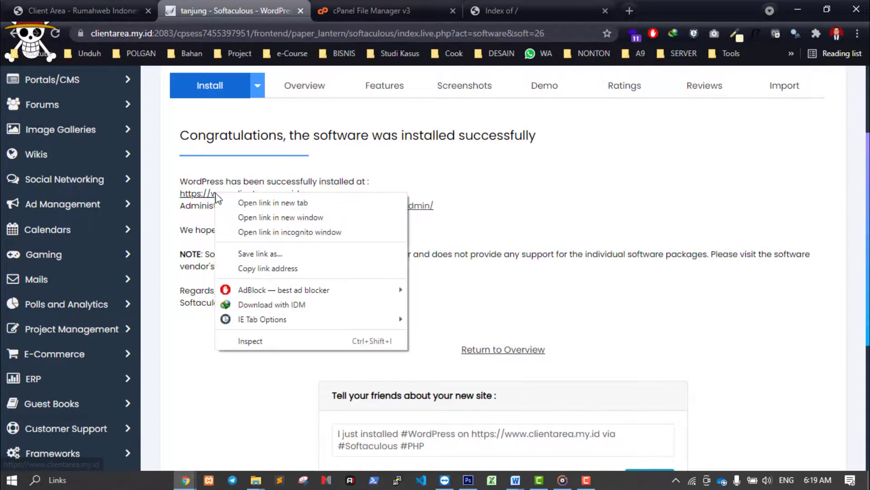
pyautogui.click(258, 205)
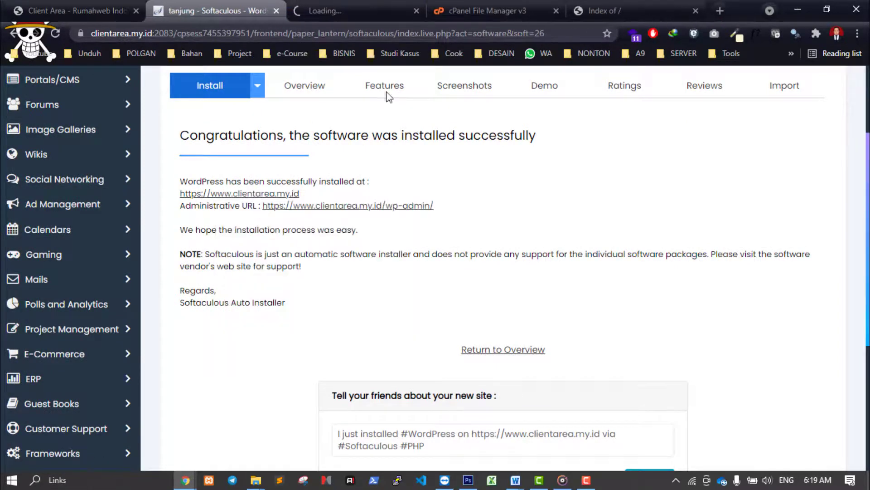
pyautogui.click(351, 9)
pyautogui.moveTo(371, 10); pyautogui.dragTo(469, 6)
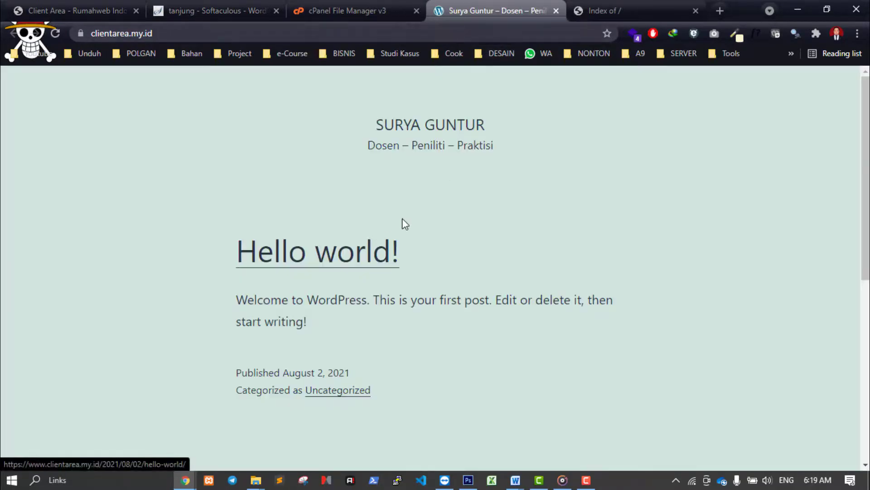
# Examine the new WordPress home page against the domain's old directory index page, and return to the Softaculous installation result.
pyautogui.scroll(-6, 544, 295)
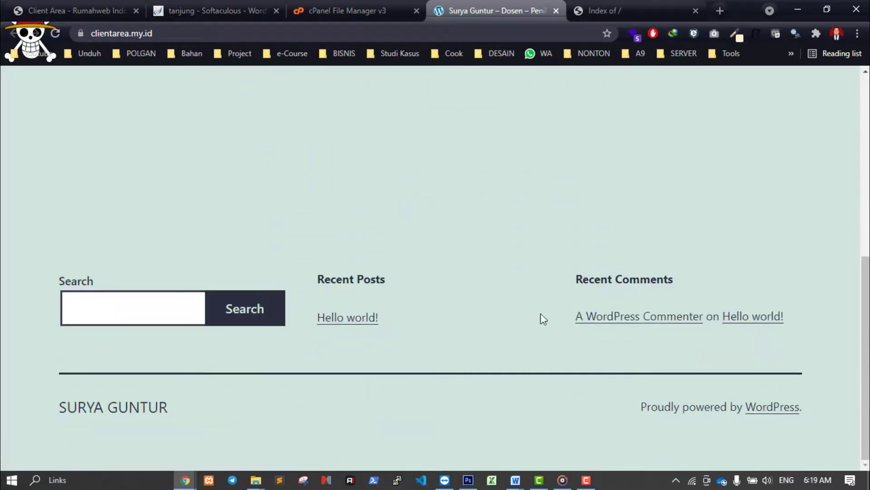
pyautogui.scroll(6, 557, 316)
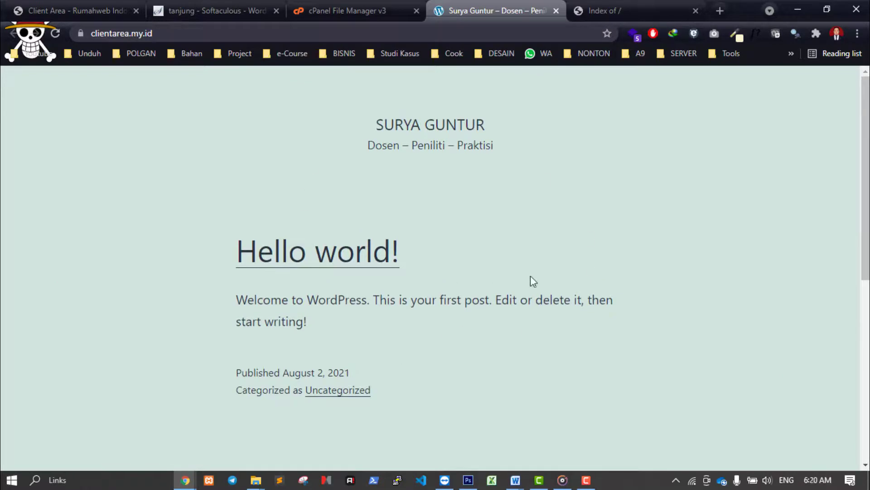
pyautogui.click(599, 7)
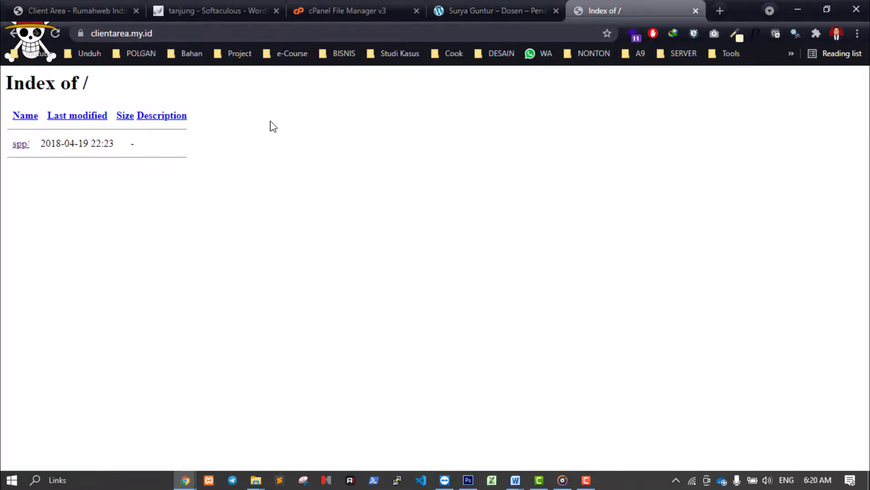
pyautogui.click(496, 10)
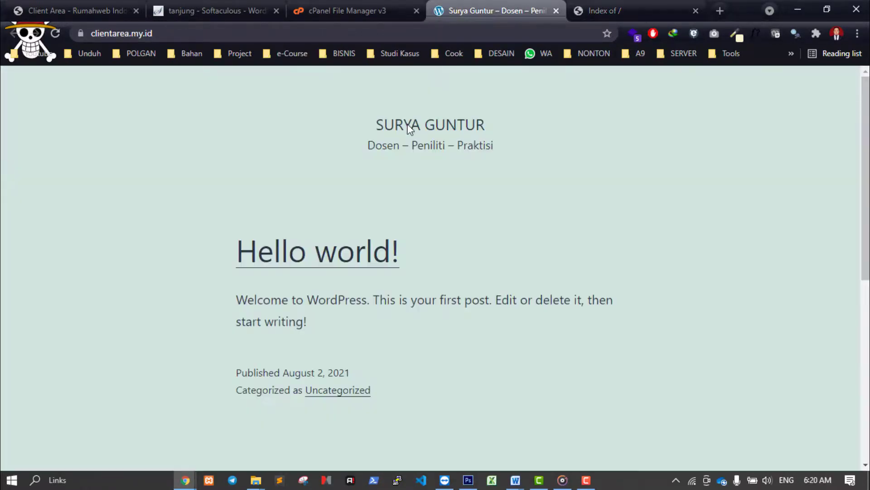
pyautogui.scroll(-6, 593, 407)
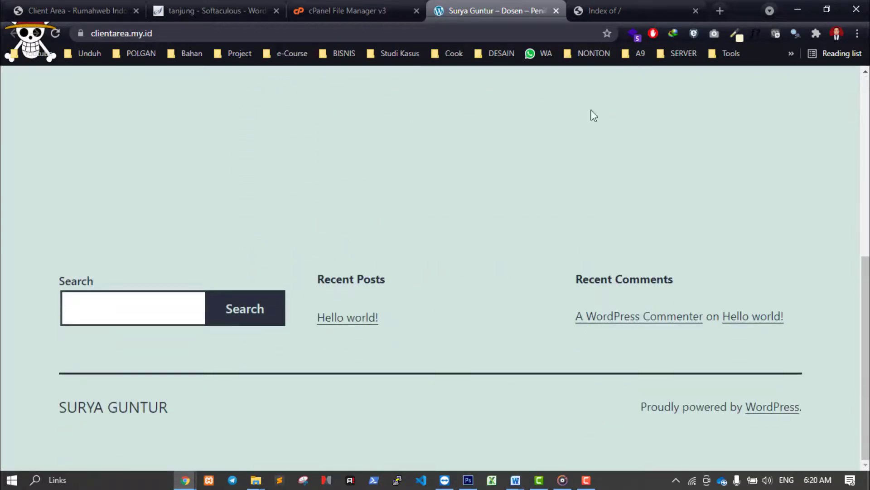
pyautogui.click(235, 7)
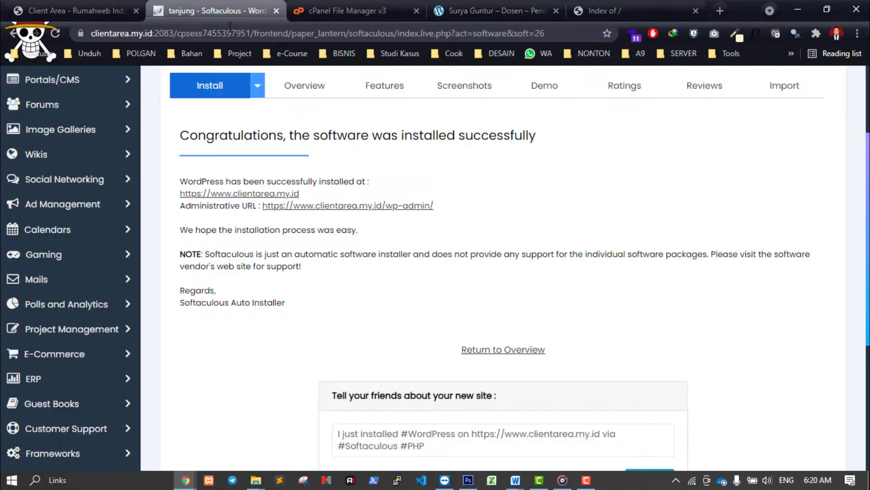
# Look over the new WordPress home page once more and return to the Softaculous installation result.
pyautogui.click(502, 6)
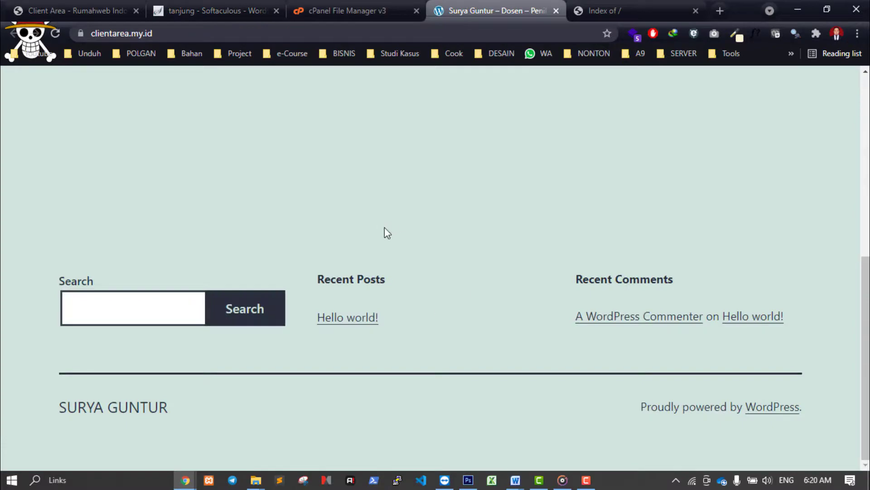
pyautogui.scroll(6, 429, 303)
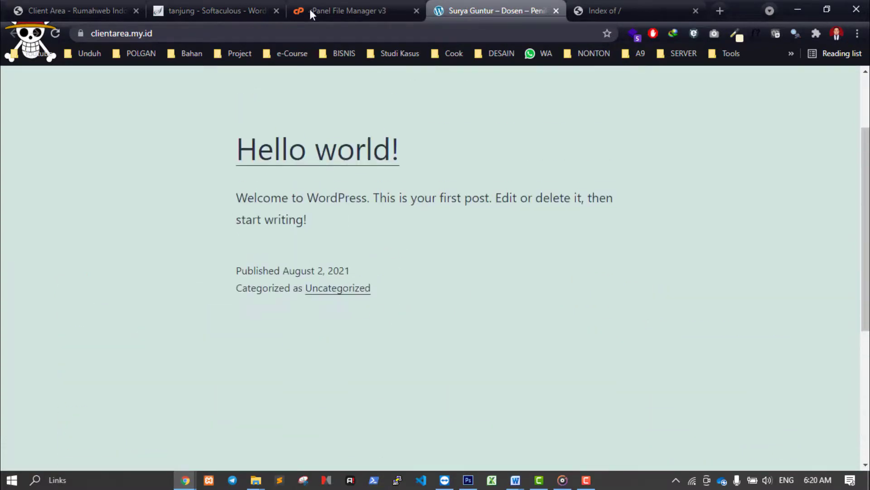
pyautogui.click(227, 1)
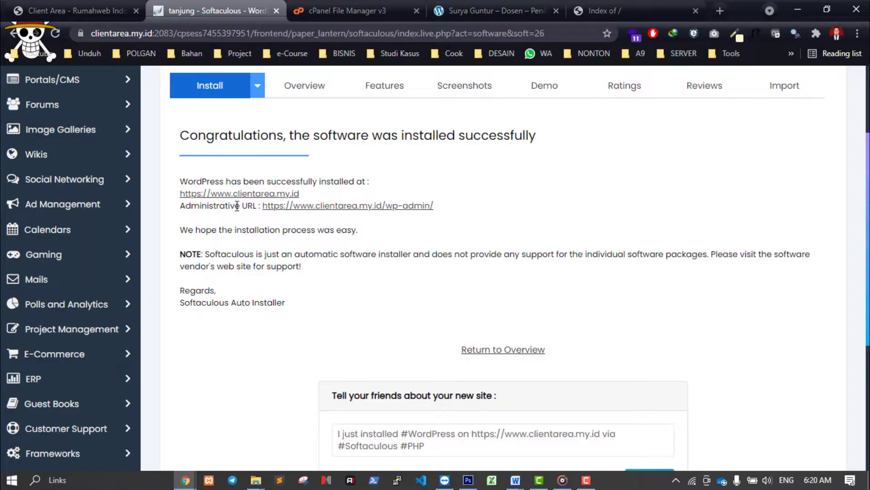
pyautogui.rightClick(296, 207)
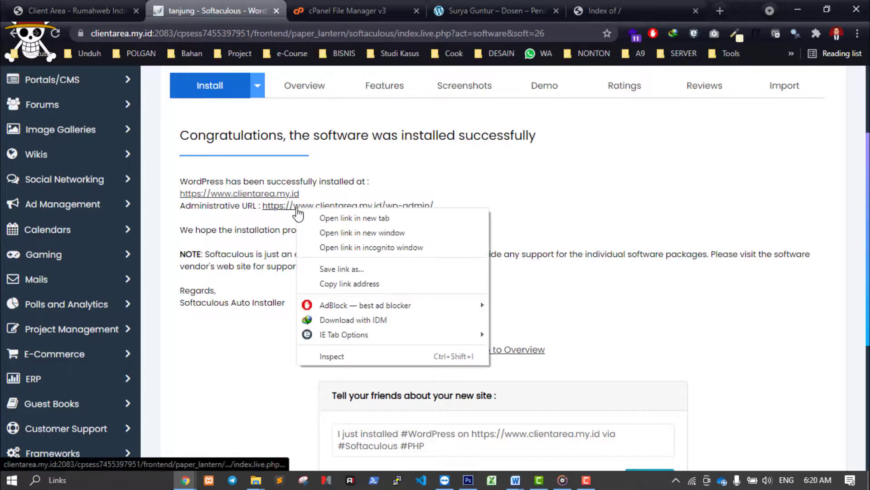
pyautogui.click(519, 204)
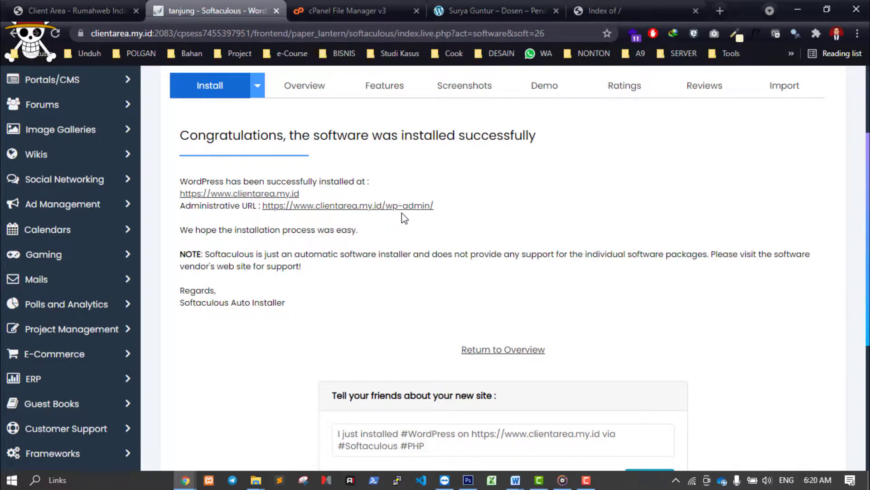
pyautogui.rightClick(391, 208)
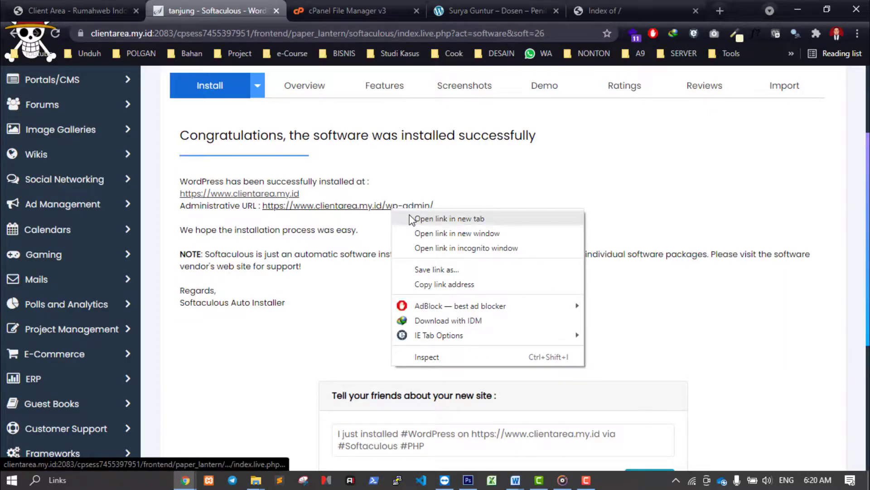
pyautogui.click(411, 220)
pyautogui.click(303, 9)
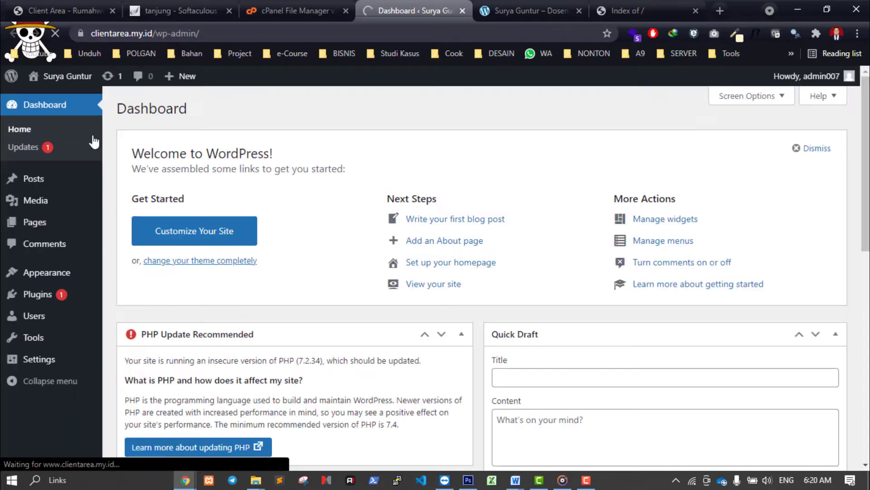
pyautogui.scroll(-5, 594, 327)
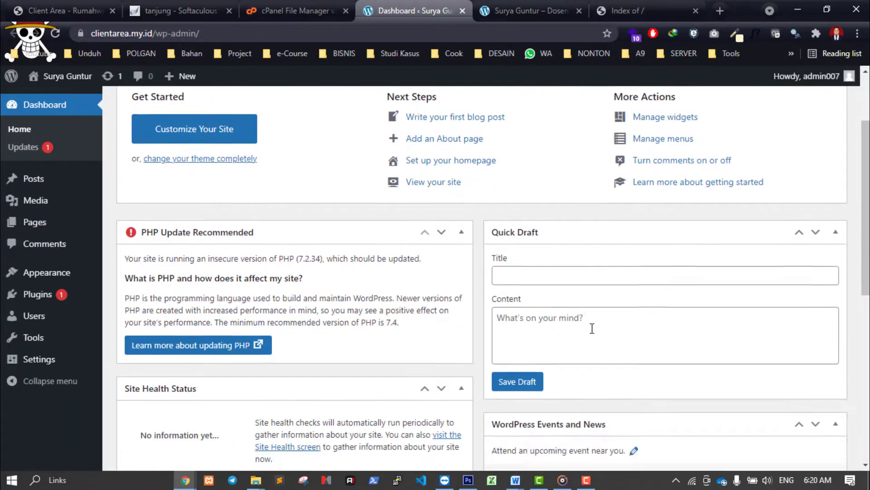
pyautogui.scroll(-5, 491, 363)
pyautogui.scroll(10, 488, 365)
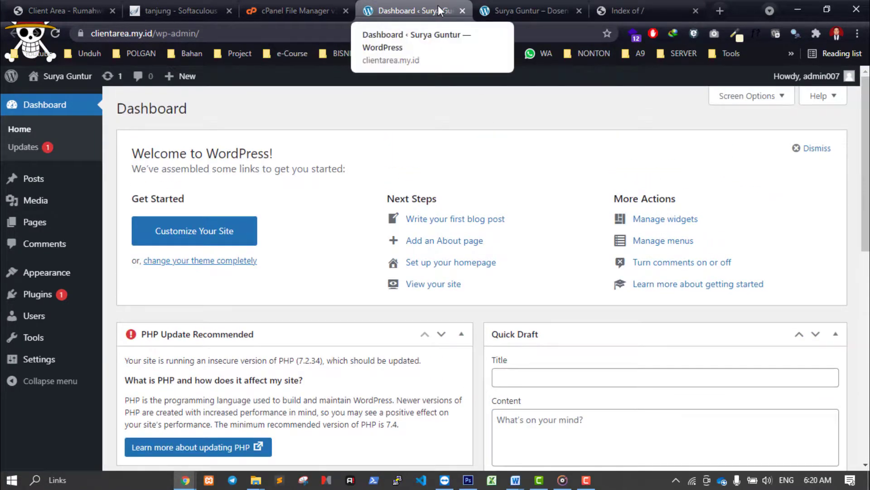
# Log out of the WordPress dashboard and close its browser tab.
pyautogui.moveTo(809, 76)
pyautogui.click(775, 146)
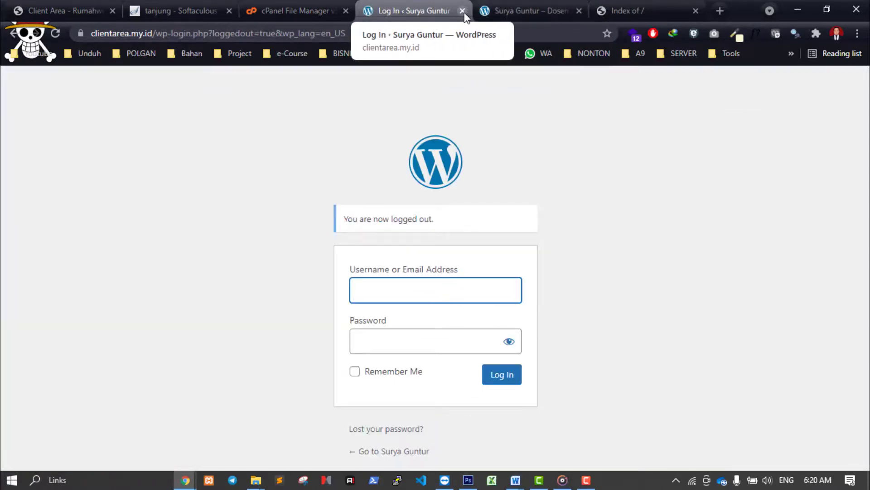
pyautogui.click(463, 12)
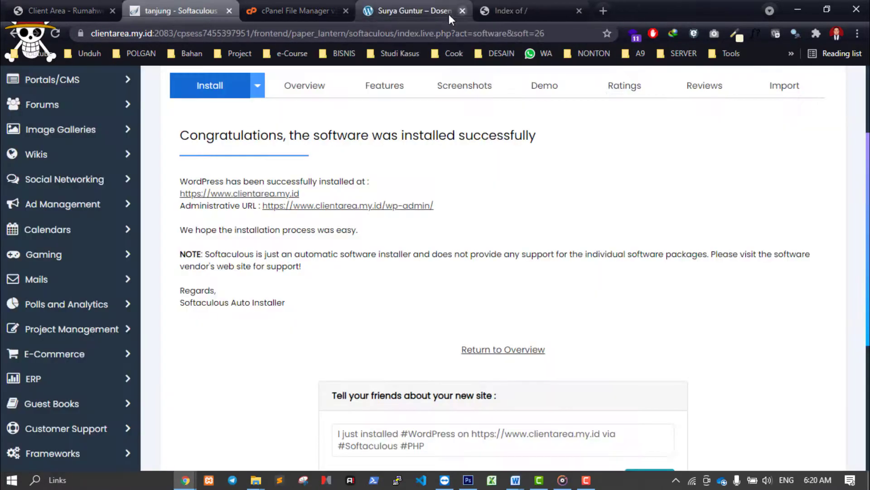
pyautogui.click(448, 10)
pyautogui.click(204, 31)
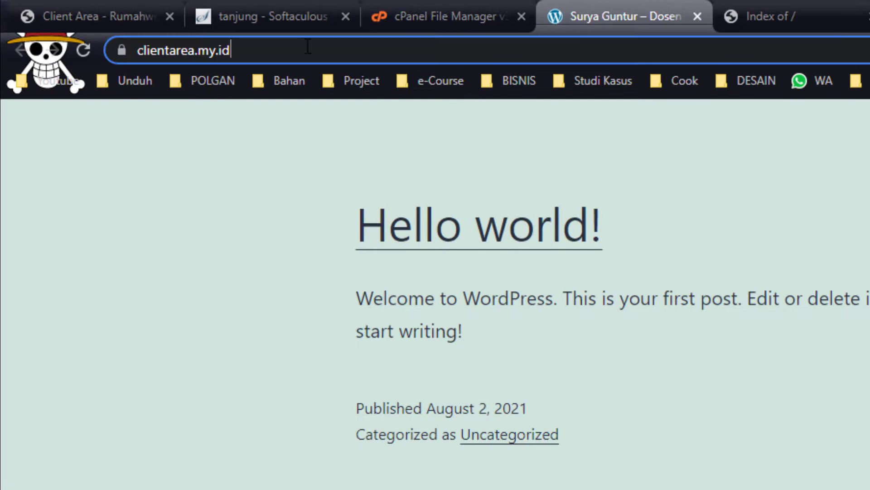
pyautogui.click(338, 49)
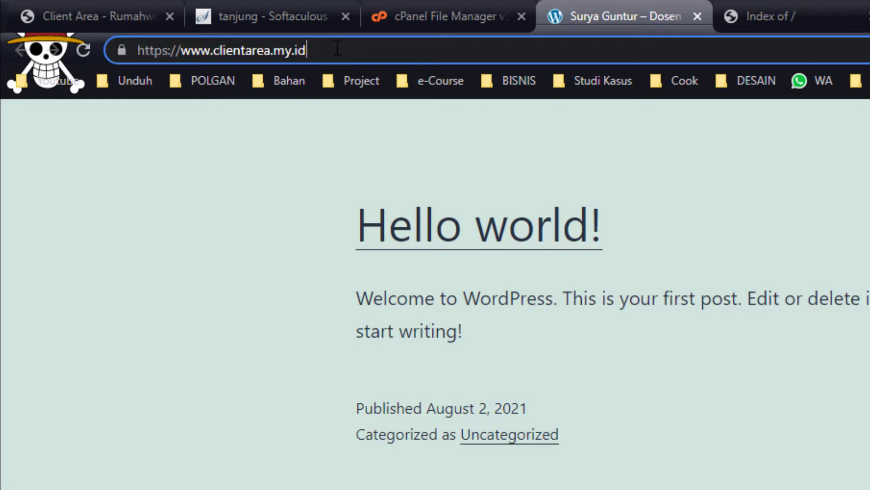
pyautogui.write('/wp-')
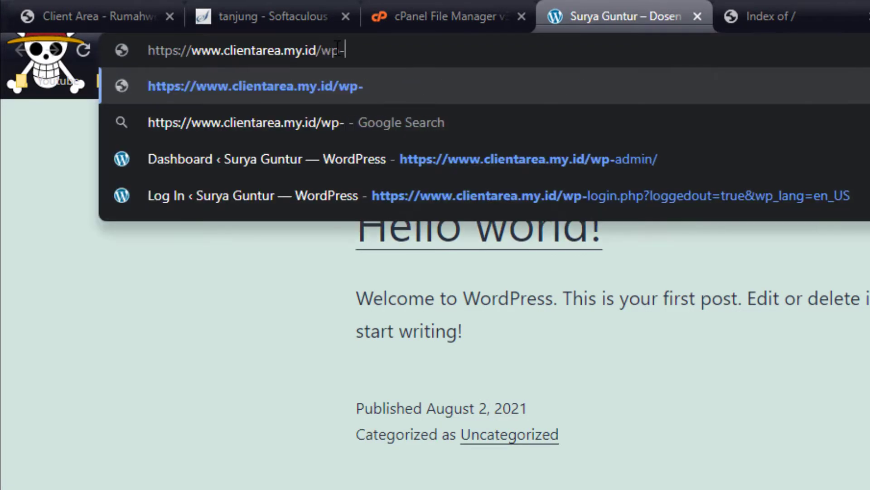
pyautogui.write('admin')
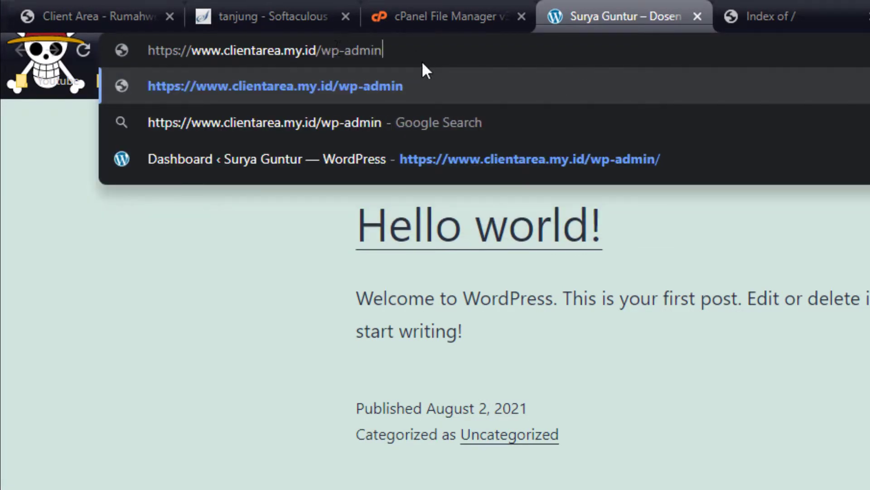
pyautogui.press('Return')
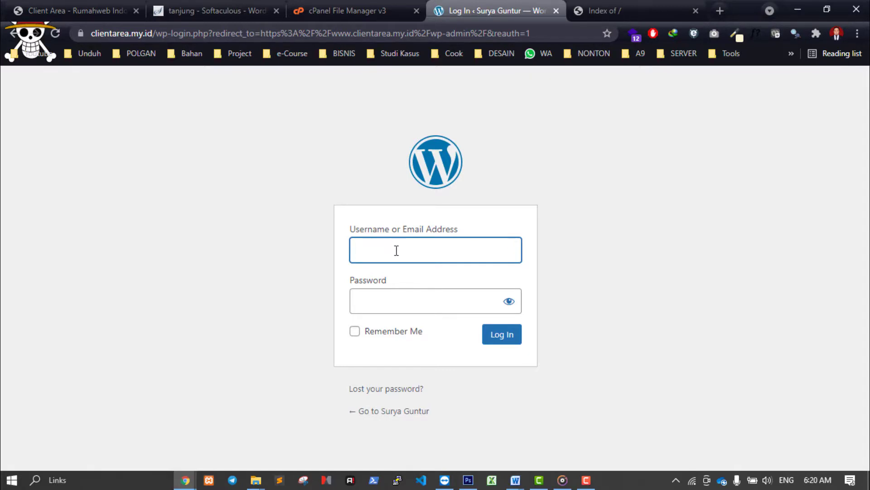
# Log in to WordPress with the username admin007 and the account password, and look over the dashboard.
pyautogui.write('adm')
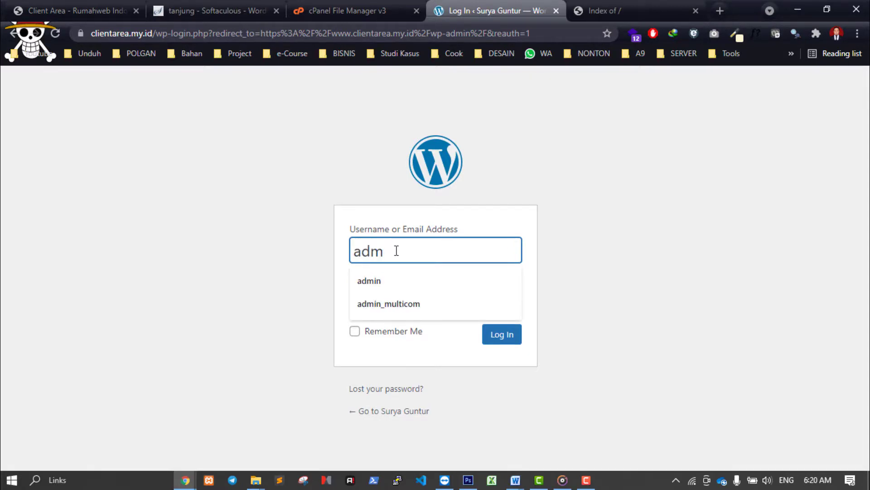
pyautogui.write('in007')
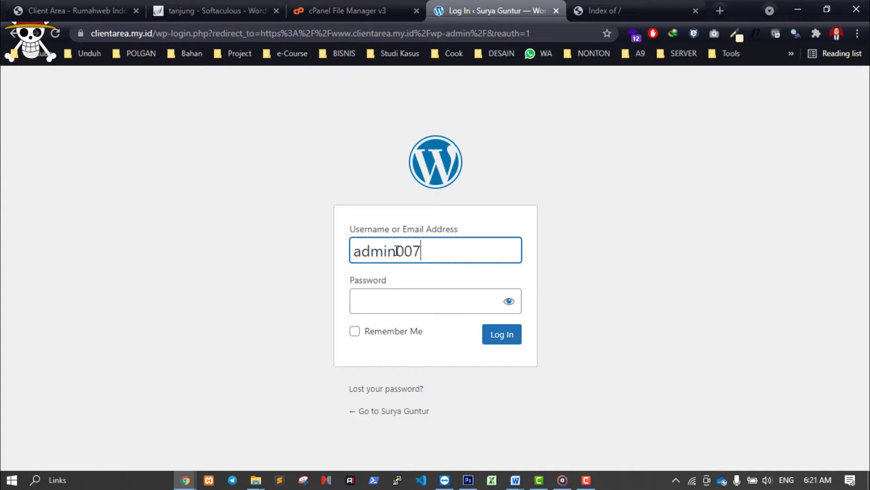
pyautogui.press('Tab')
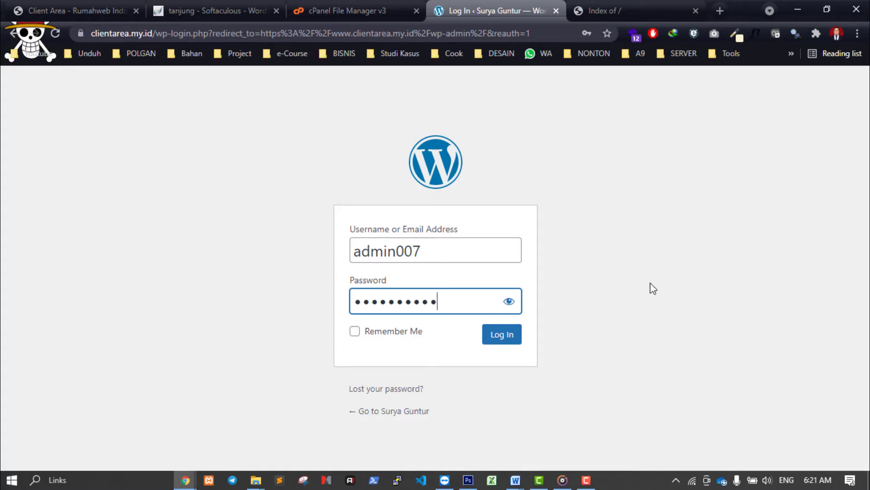
pyautogui.press('Return')
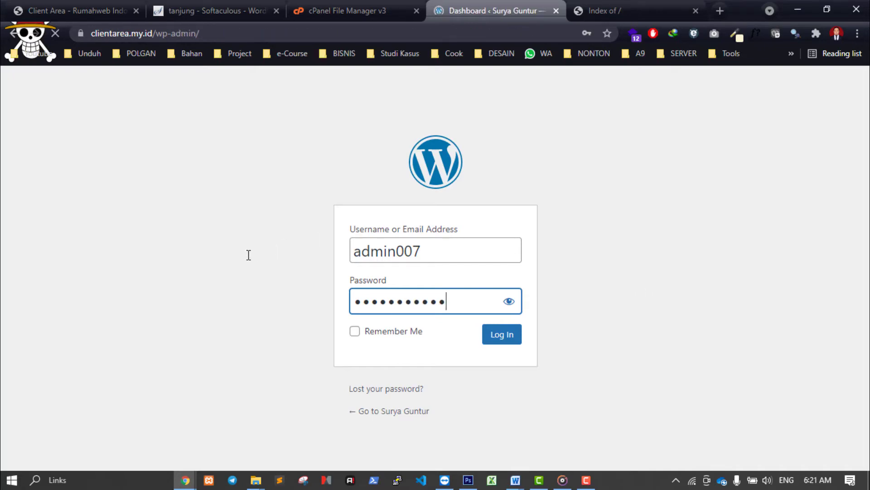
pyautogui.scroll(-10, 481, 222)
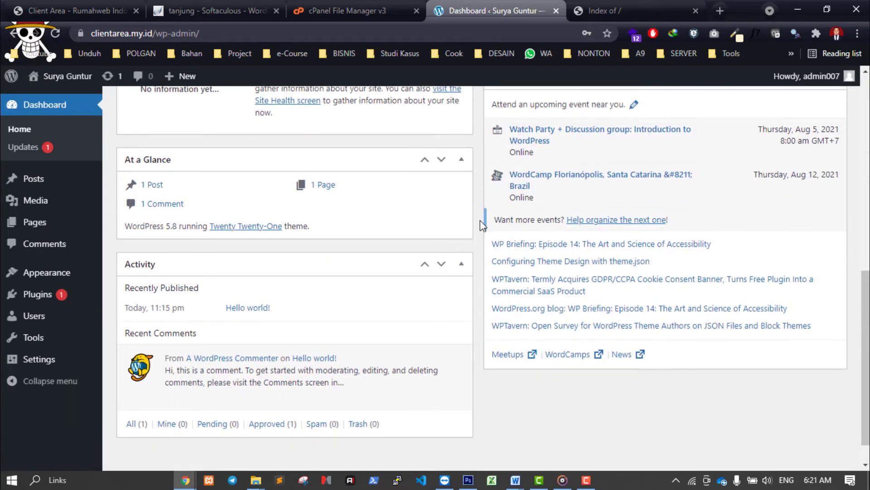
pyautogui.scroll(10, 480, 221)
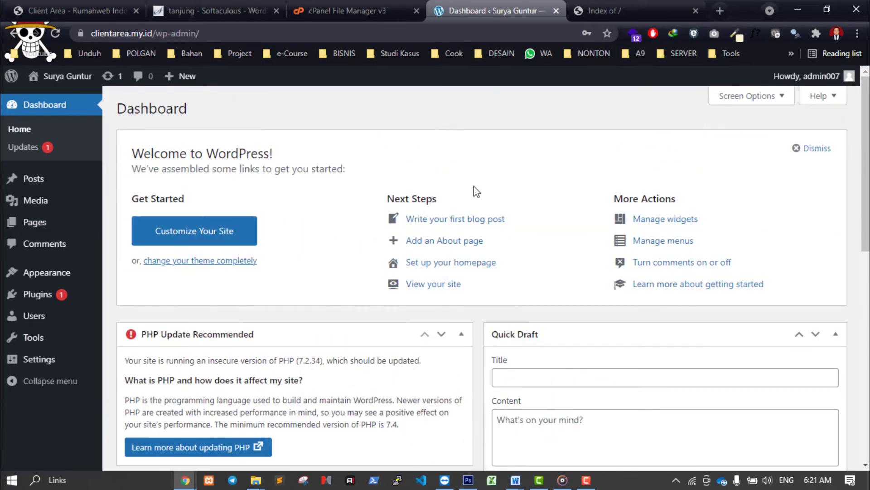